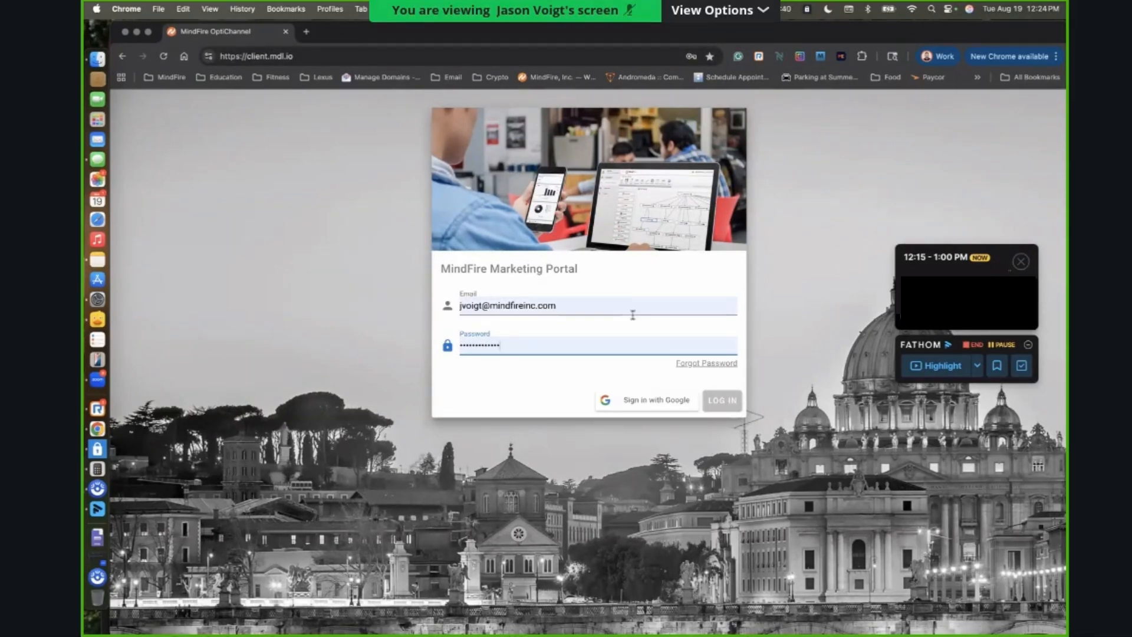
Log in to the MindFire Marketing Portal and select the Training 1 account.
left_click(723, 401)
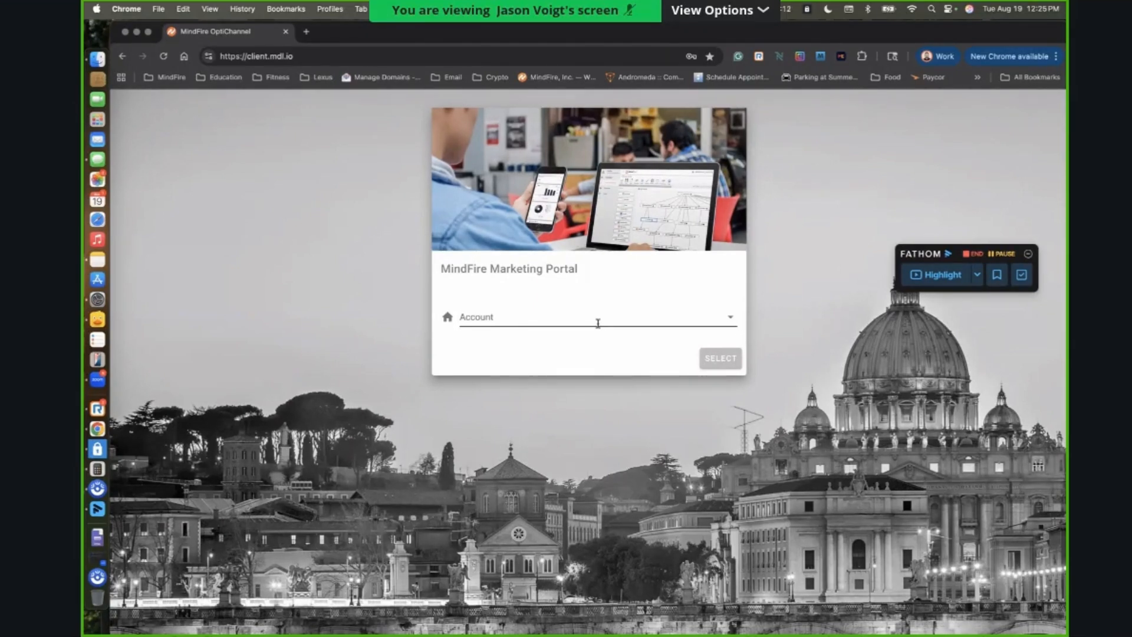
left_click(598, 323)
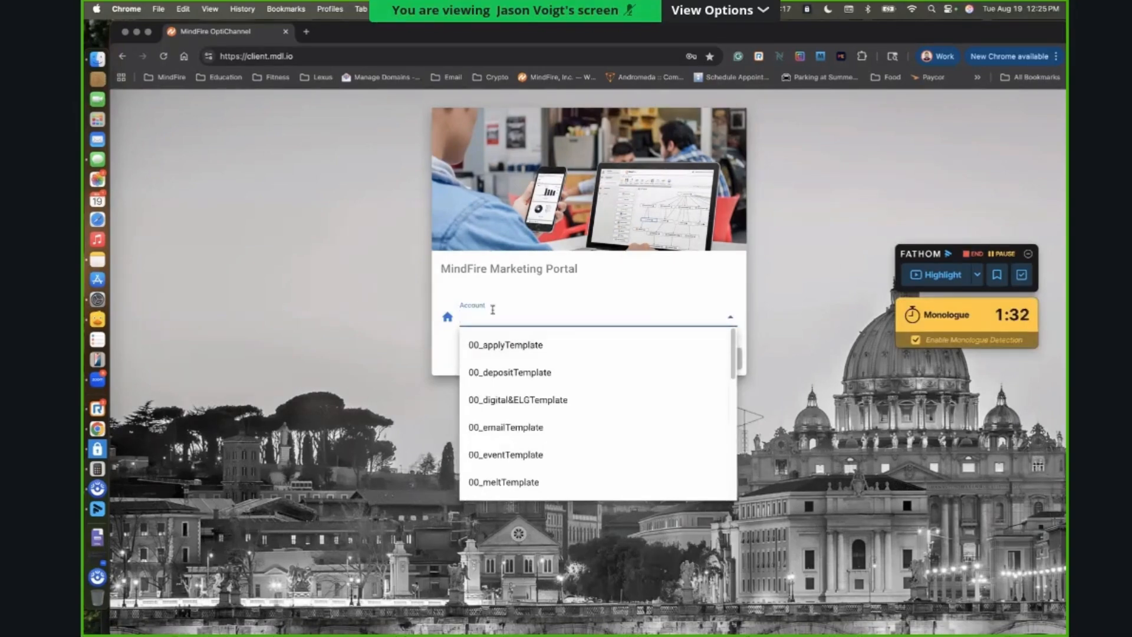
type("jason")
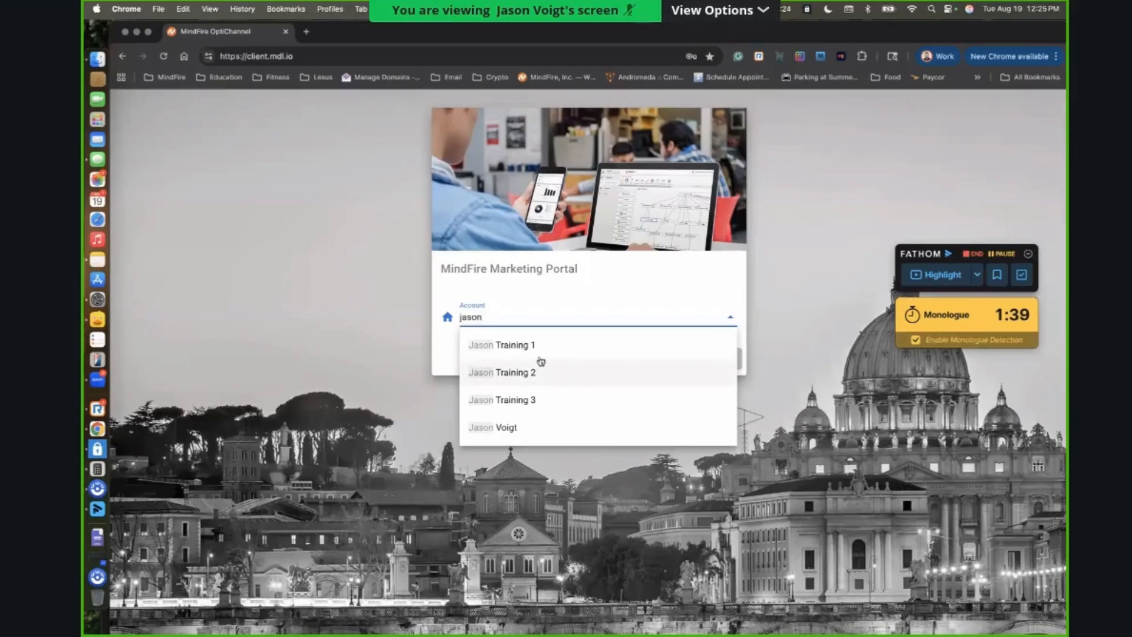
left_click(538, 348)
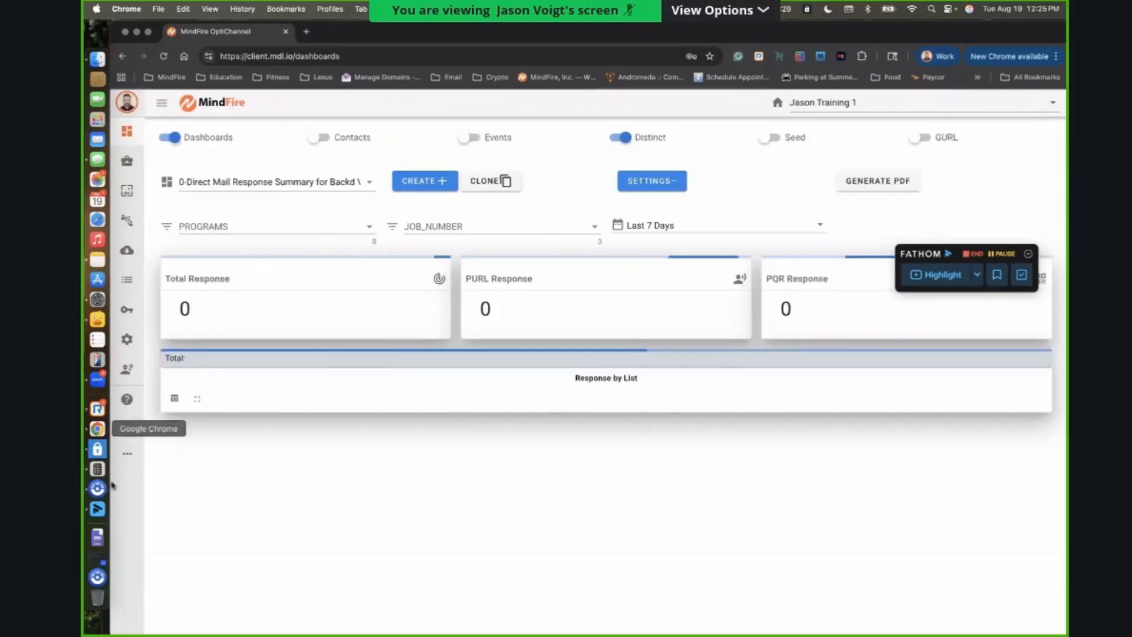
Open the Identity & Access preferences that control which menus are shown.
mouse_move(121, 459)
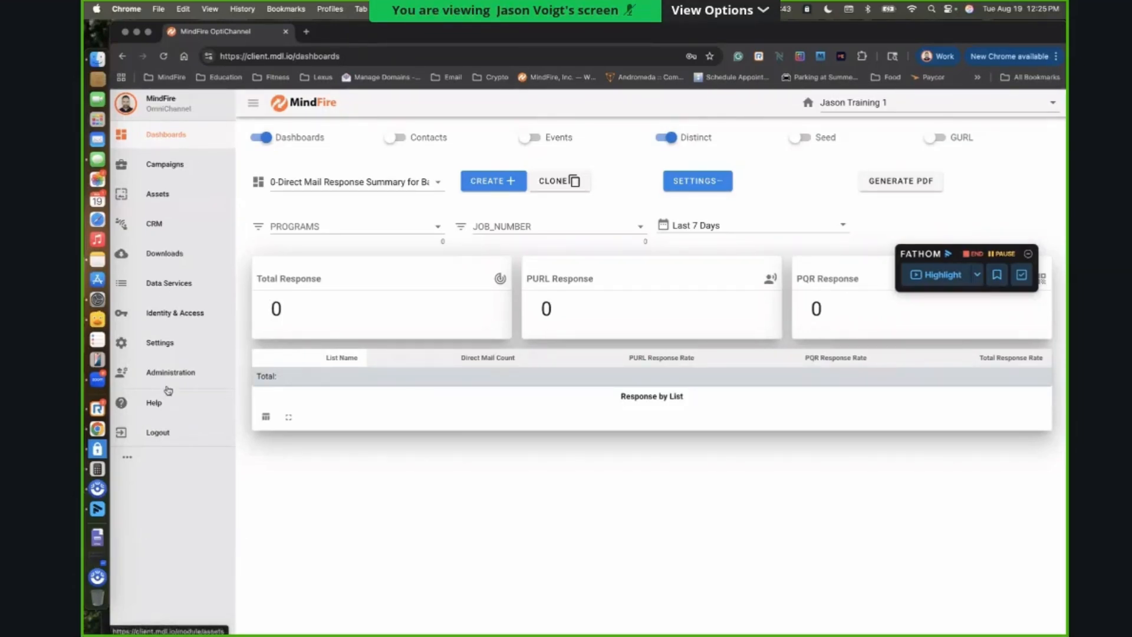
left_click(155, 312)
left_click(297, 318)
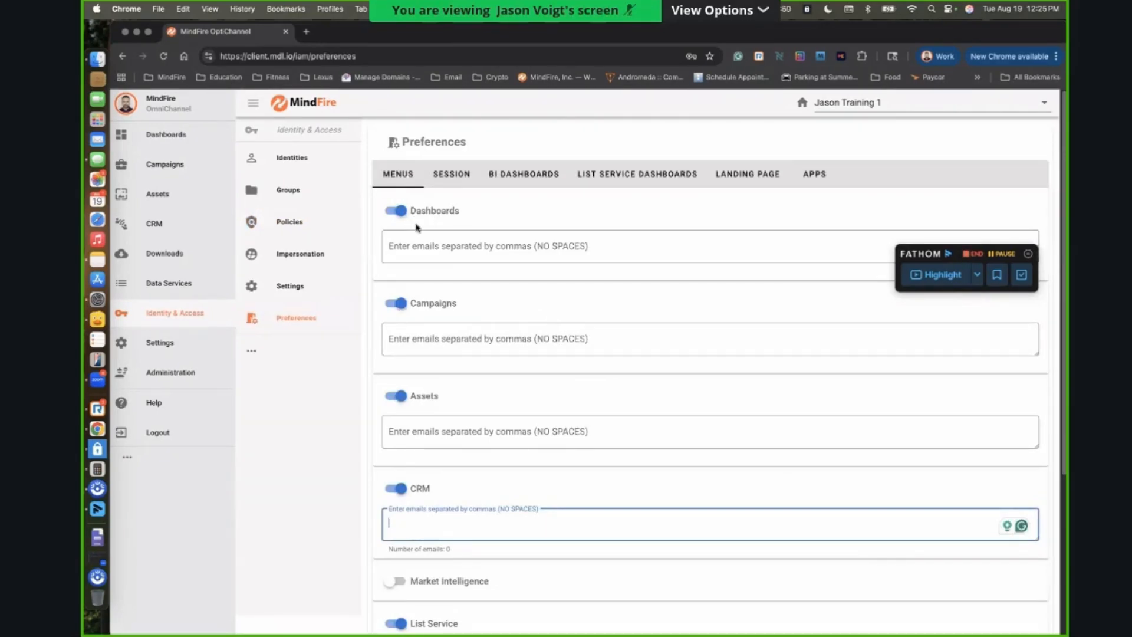
Switch the Campaigns menu off in the preferences and switch it back on.
left_click(425, 339)
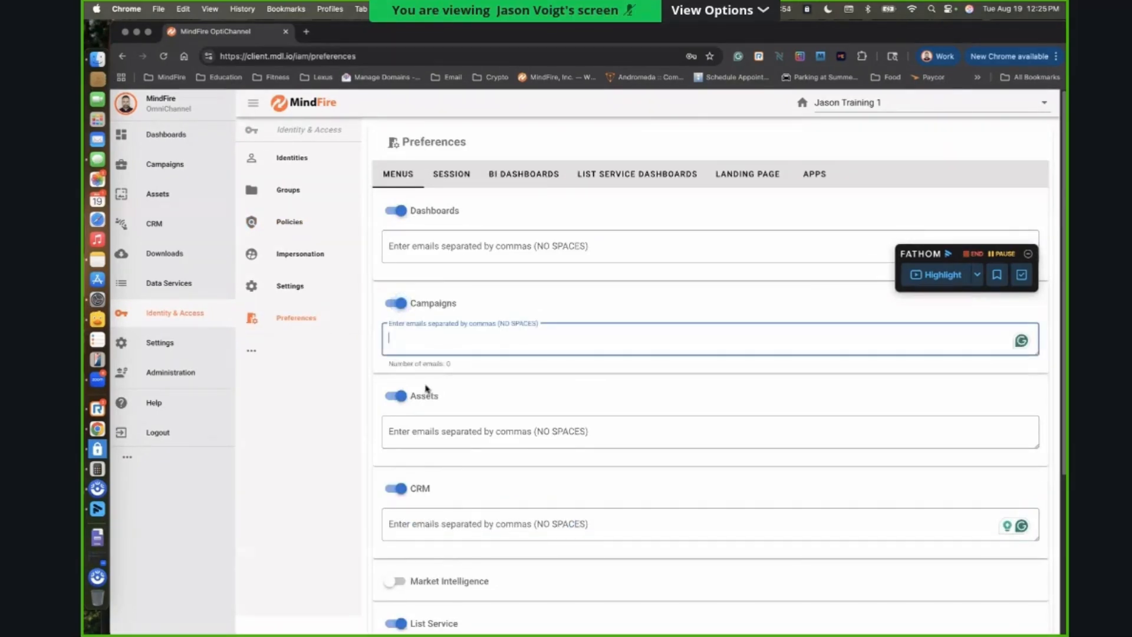
left_click(395, 303)
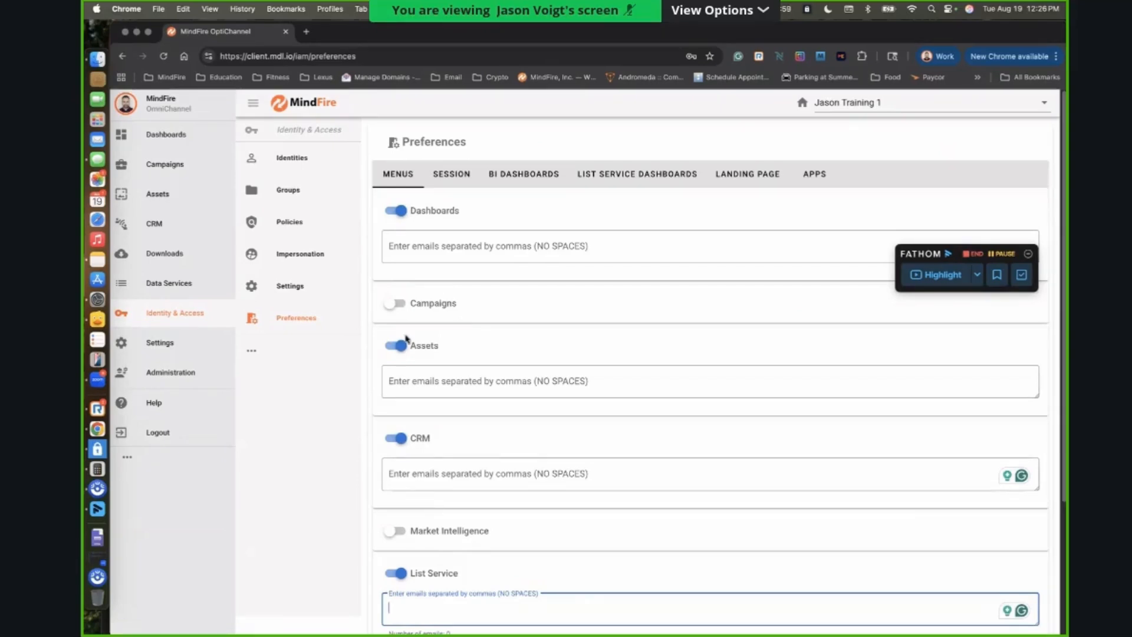
left_click(396, 305)
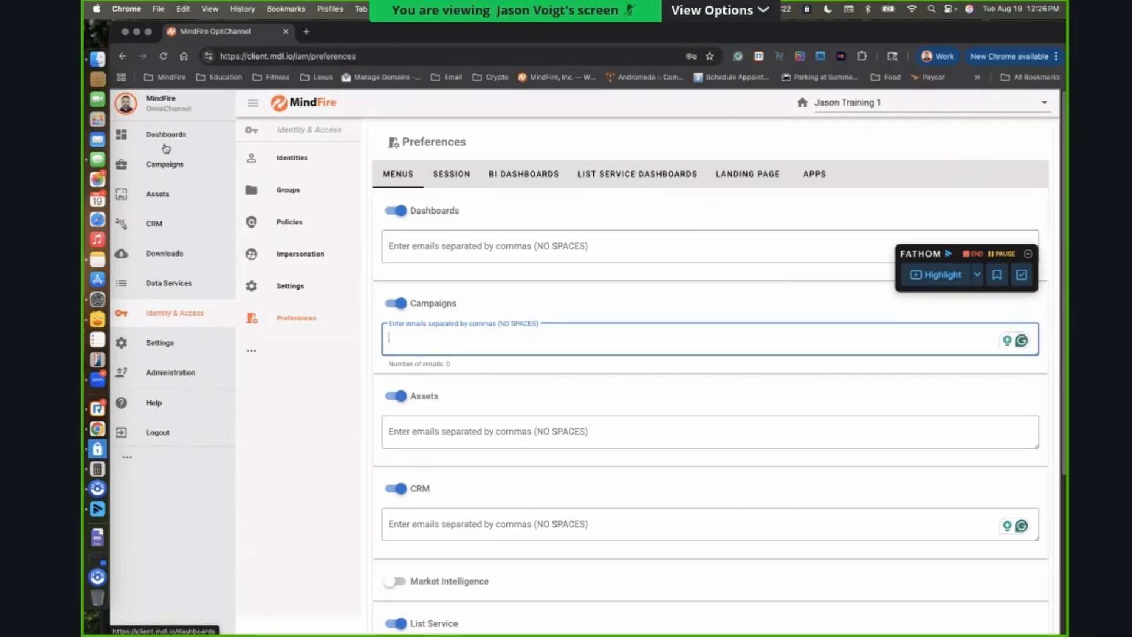
Go to the Dashboards page and browse the full list of available dashboards.
left_click(253, 352)
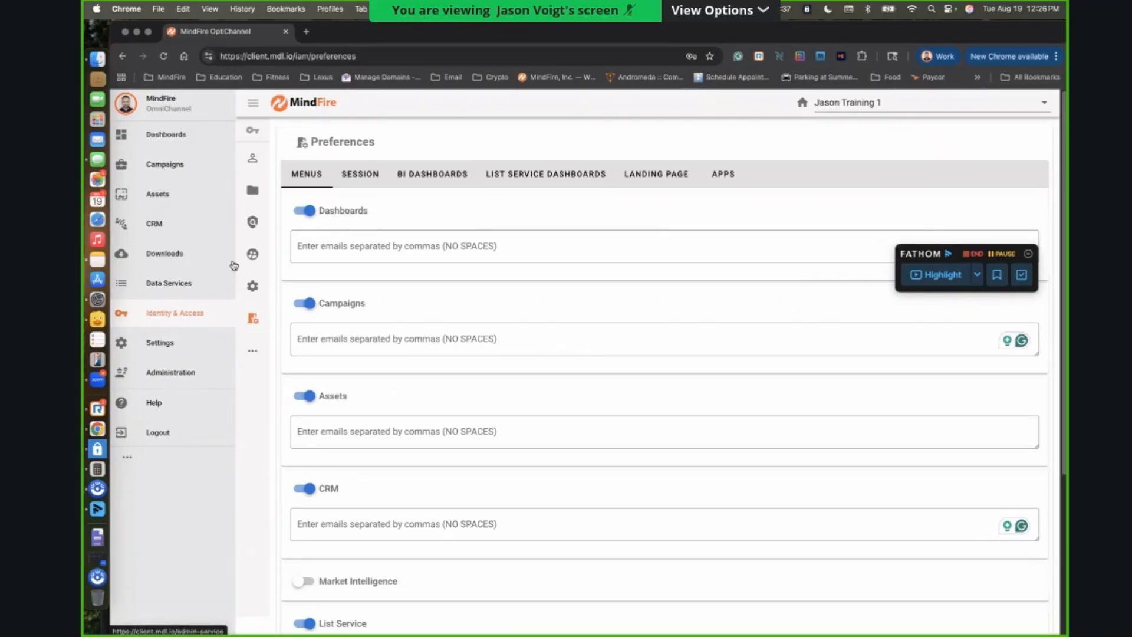
left_click(112, 126)
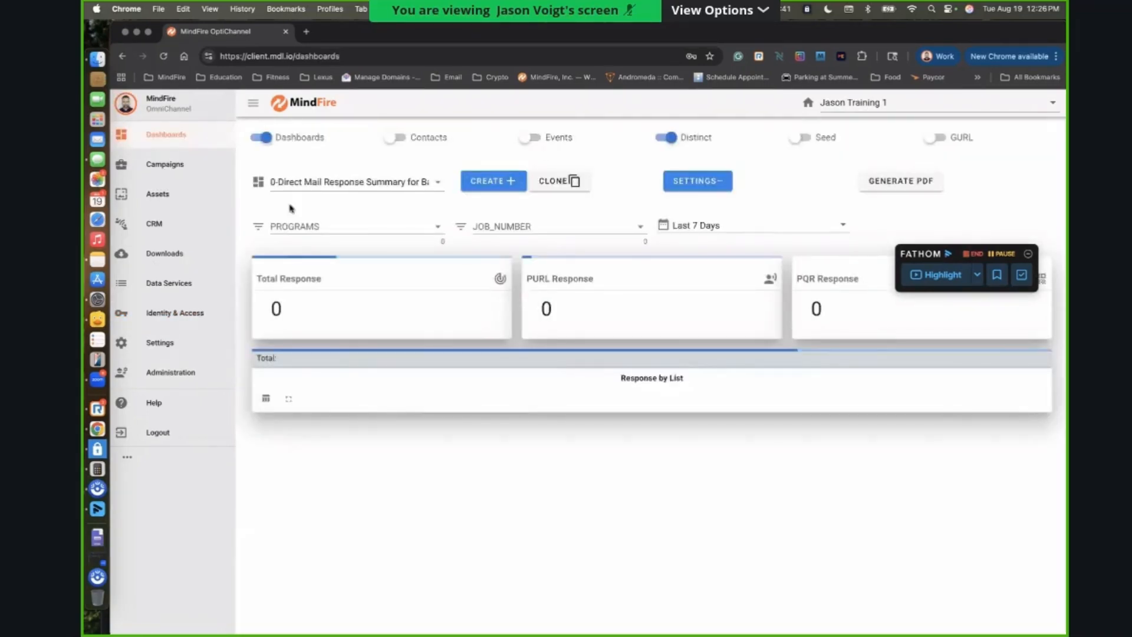
left_click(435, 182)
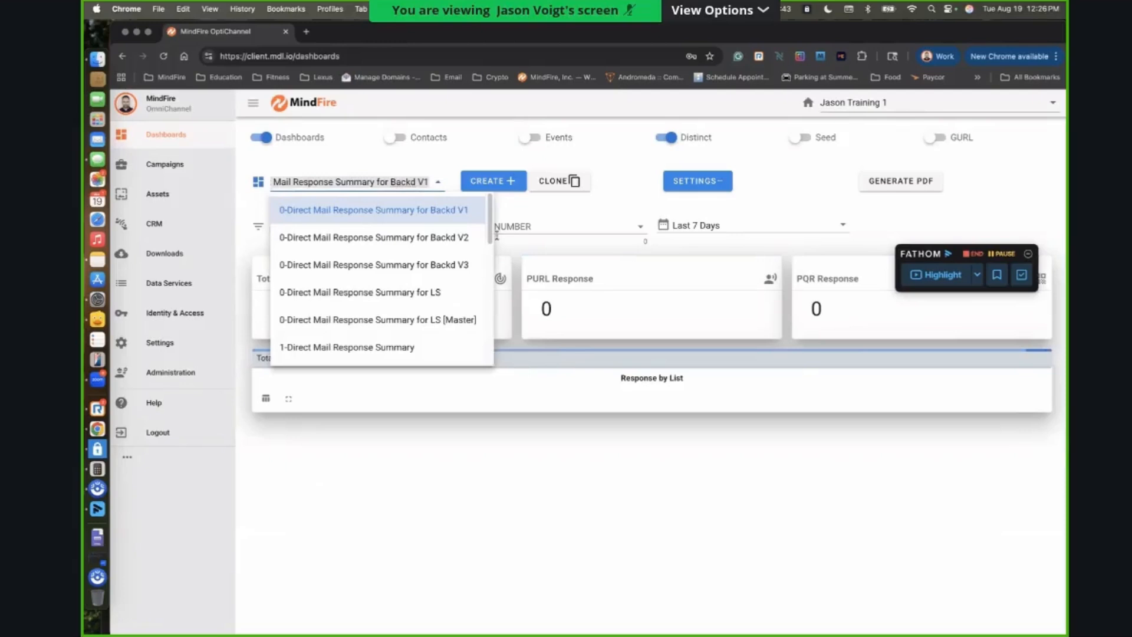
scroll(496, 265, "down", 10)
scroll(496, 357, "down", 10)
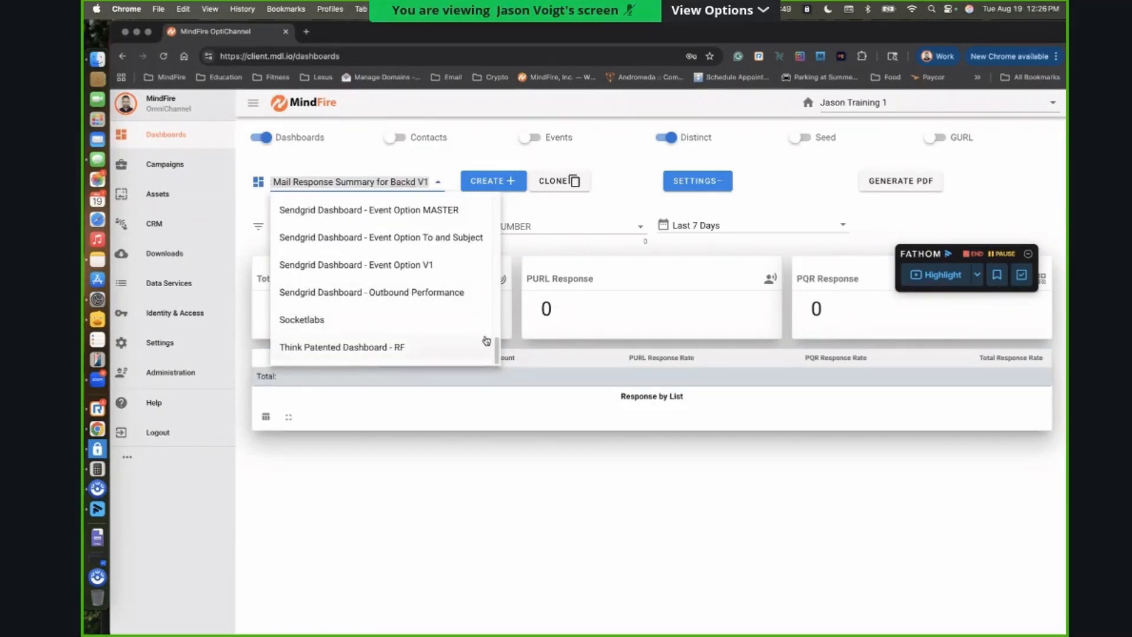
Create a new campaign and widen its design canvas.
left_click(164, 177)
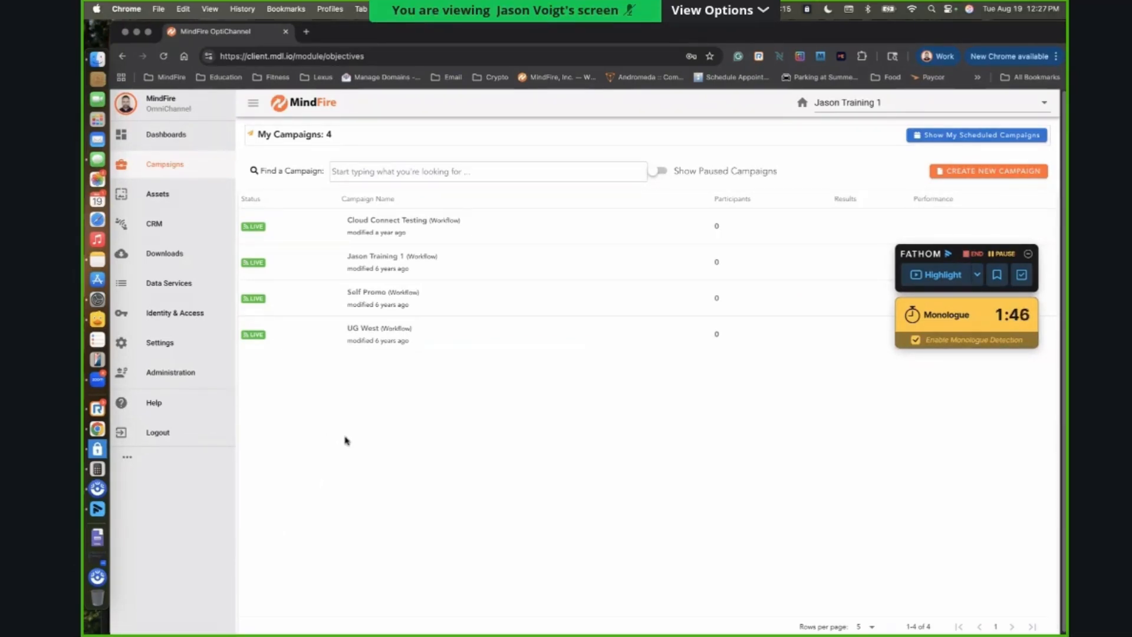
left_click(1010, 171)
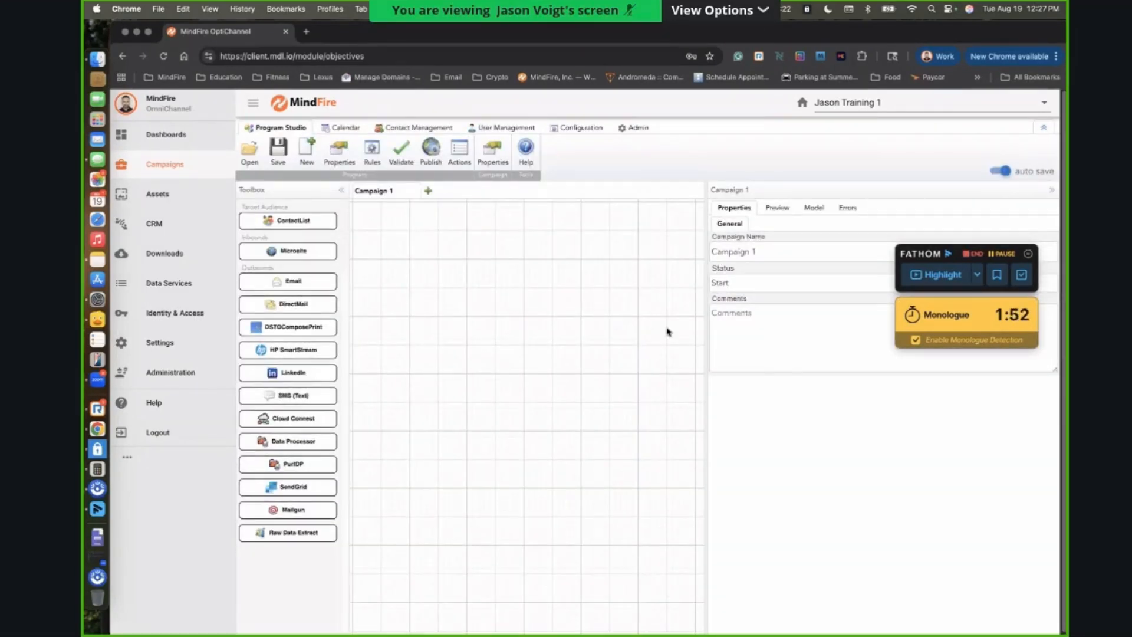
left_click_drag(707, 357, 839, 360)
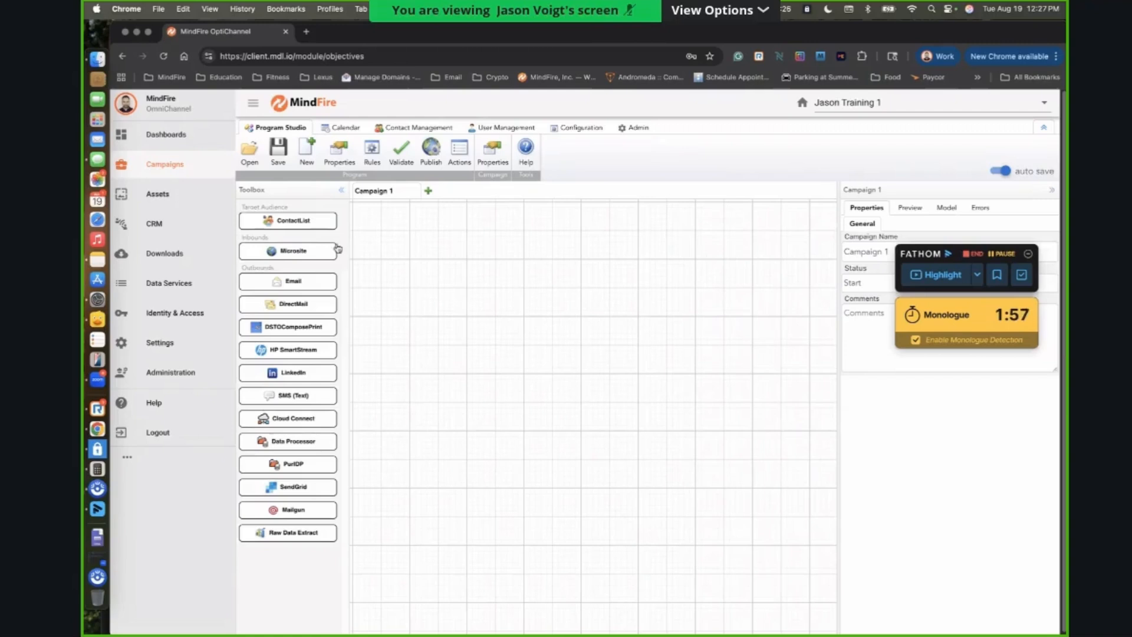
Place a Microsite on the campaign canvas with a ContactList connected directly below it.
left_click(289, 250)
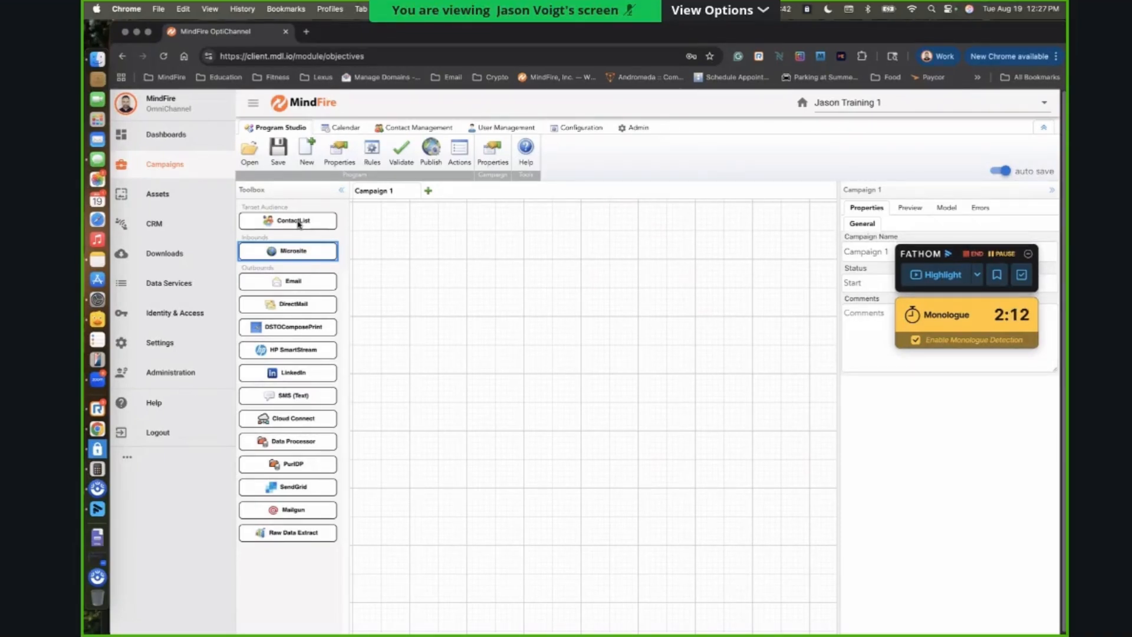
left_click_drag(287, 255, 513, 306)
left_click_drag(293, 220, 502, 358)
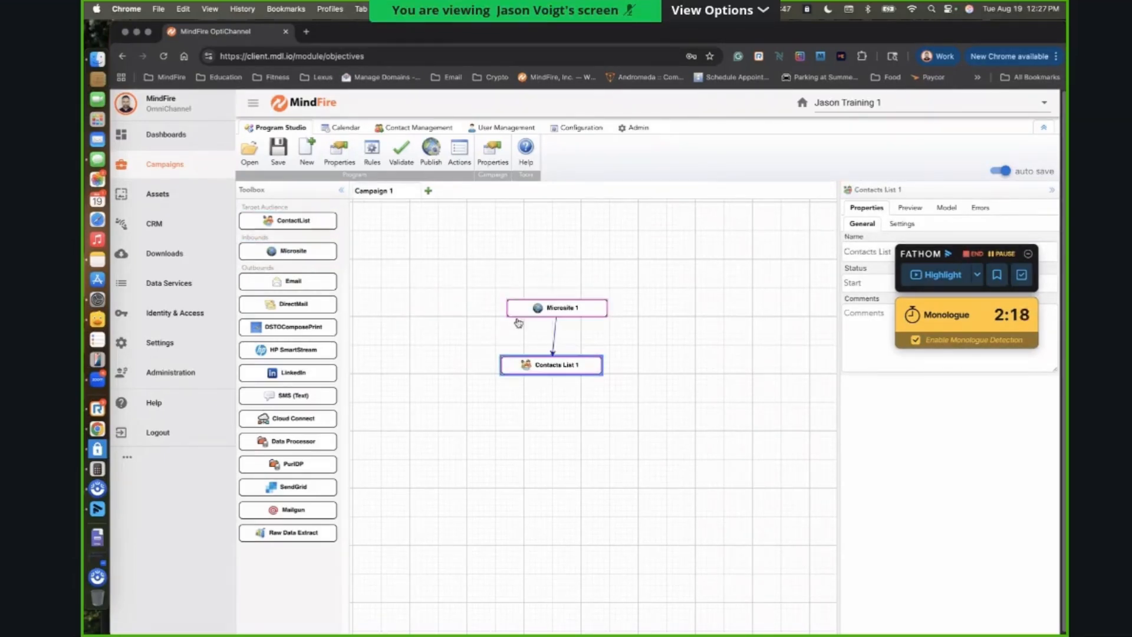
left_click(554, 364)
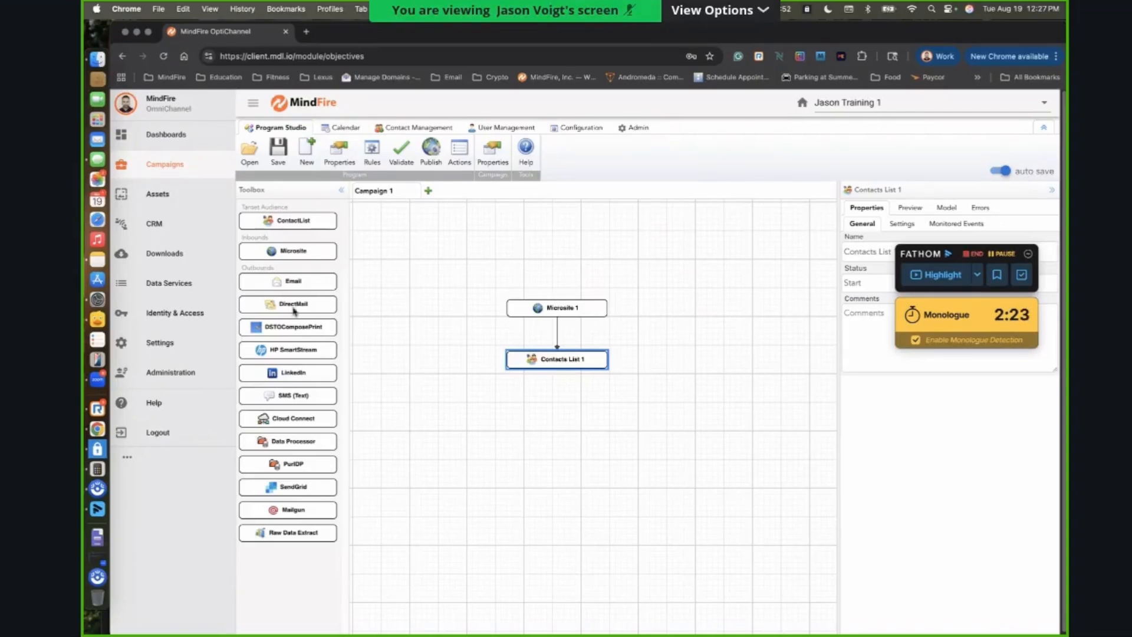
Add a Cloud Connect and two Email elements below the contacts list, each connected from it.
mouse_move(313, 420)
left_mouse_down()
mouse_move(484, 440)
mouse_move(610, 414)
left_mouse_up()
left_click_drag(576, 362, 622, 405)
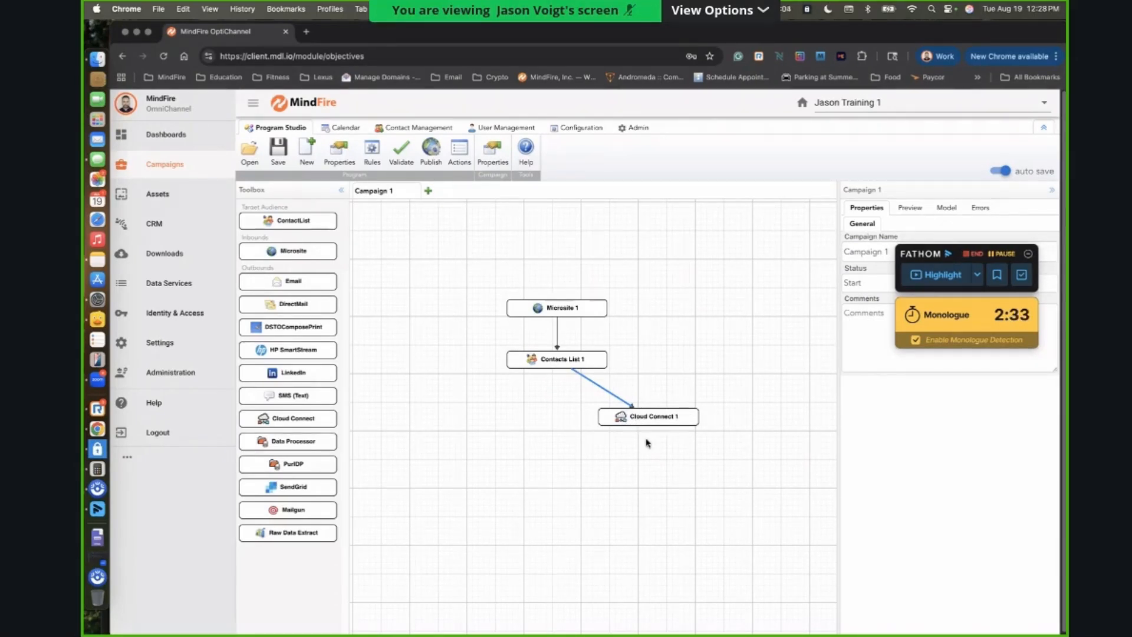
left_click_drag(268, 283, 429, 410)
left_click_drag(521, 368, 490, 411)
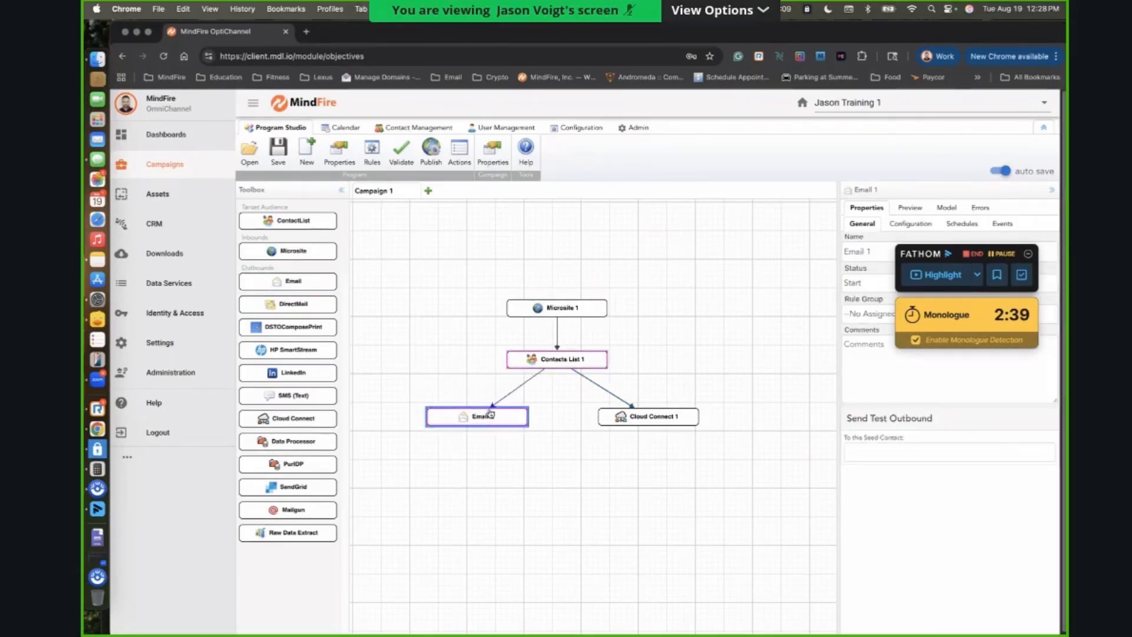
left_click(515, 475)
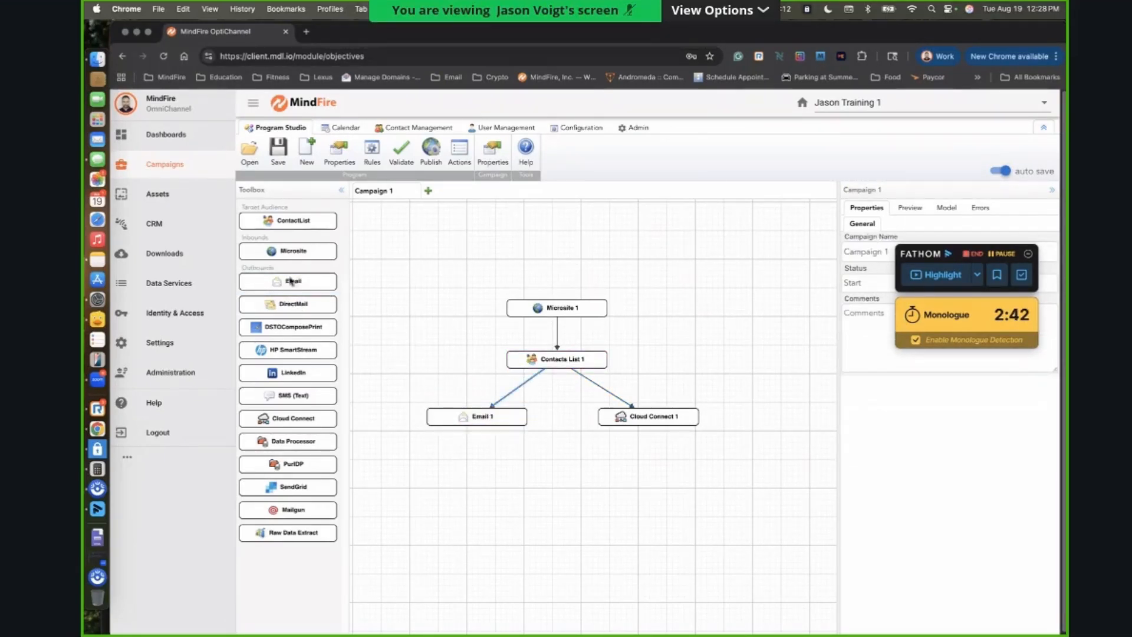
left_click_drag(303, 286, 495, 447)
left_click_drag(557, 360, 557, 463)
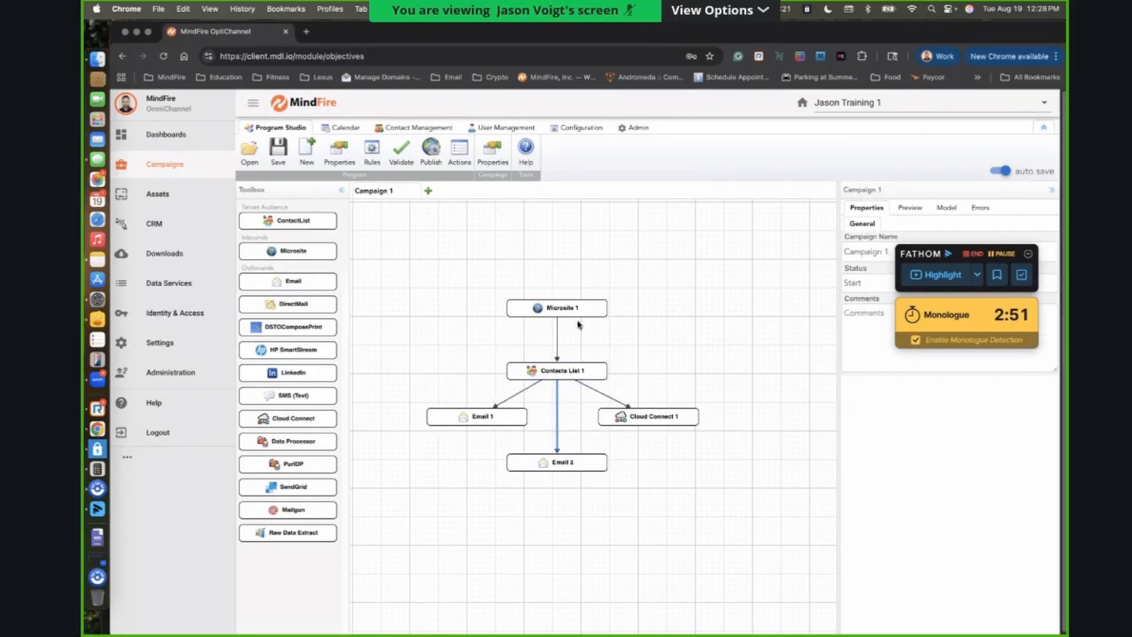
Open Email 1's configuration in a widened properties area and show the insert options for its HTML content.
left_click(500, 421)
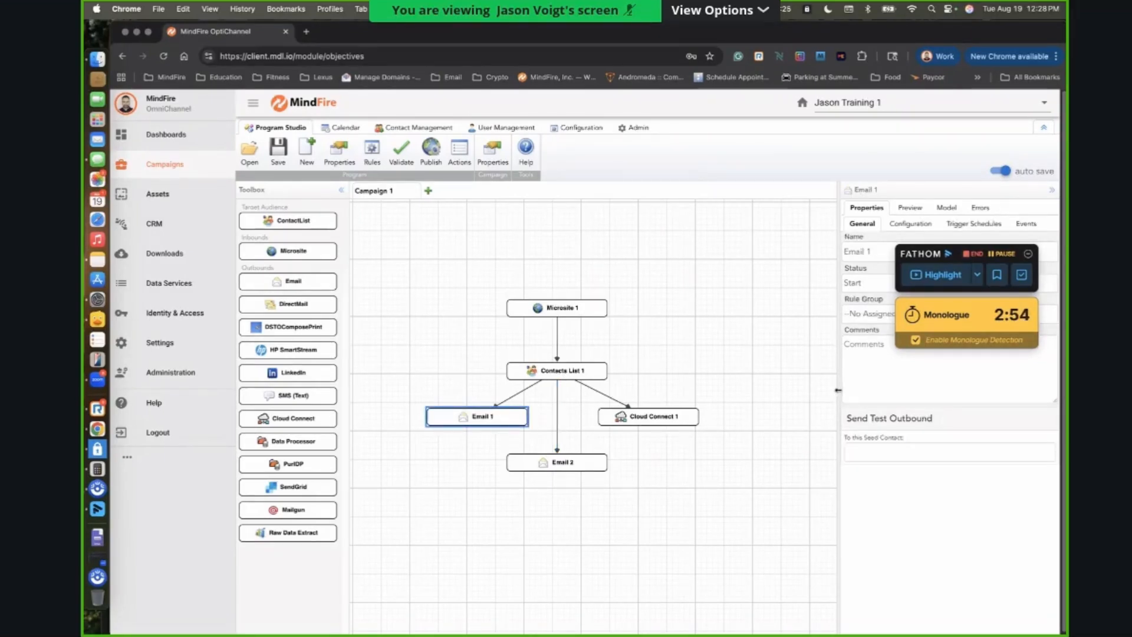
left_click_drag(838, 394, 602, 389)
left_click(655, 224)
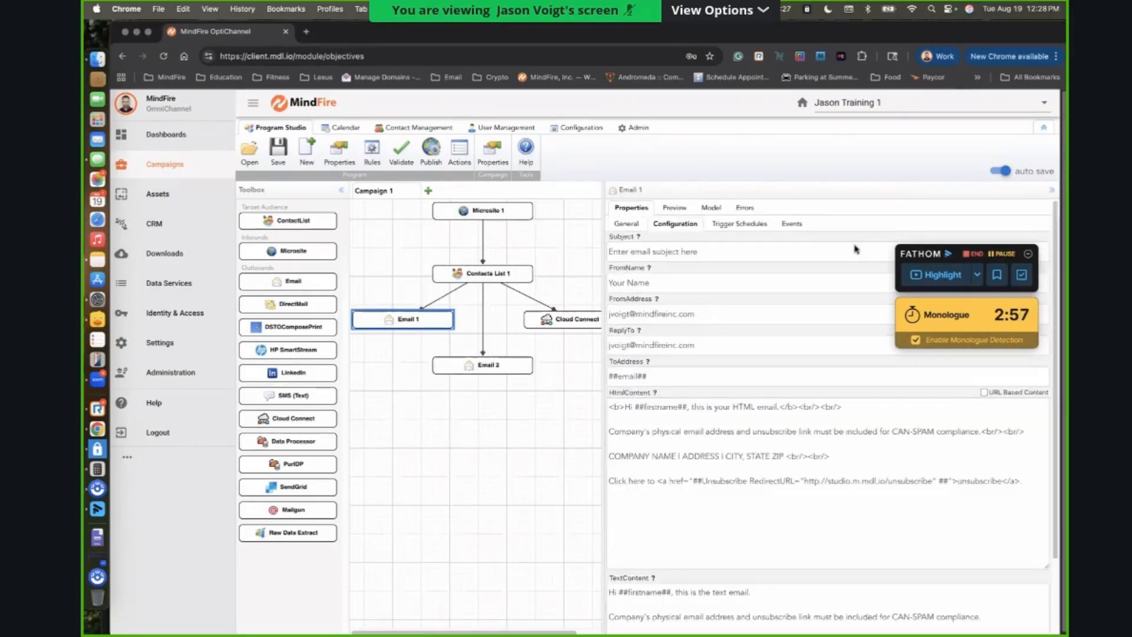
left_click(1028, 254)
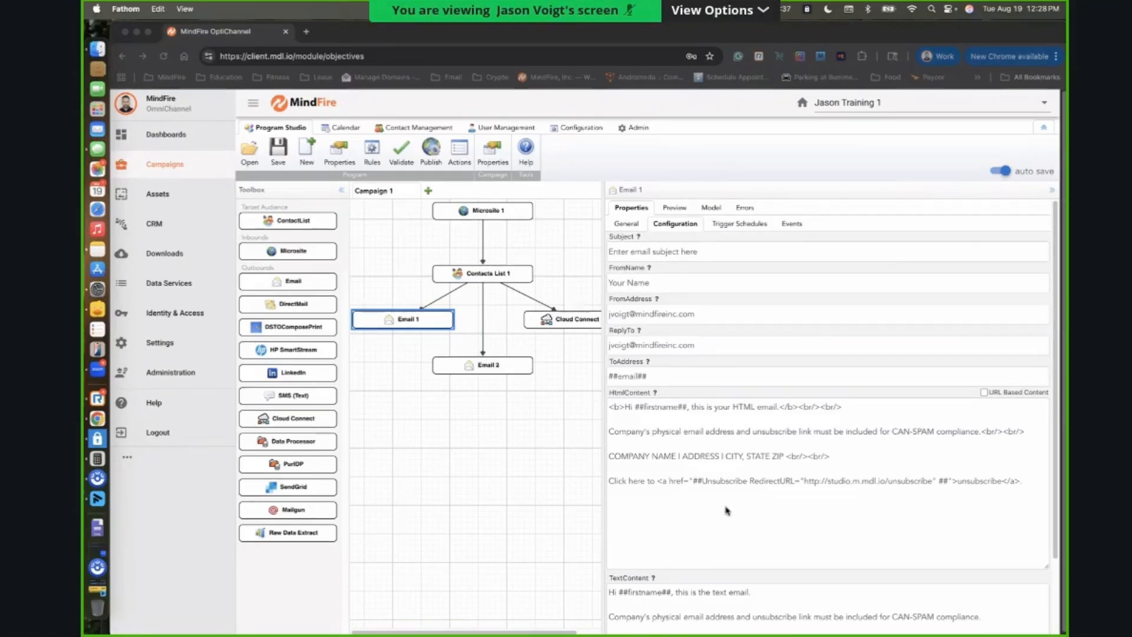
right_click(809, 539)
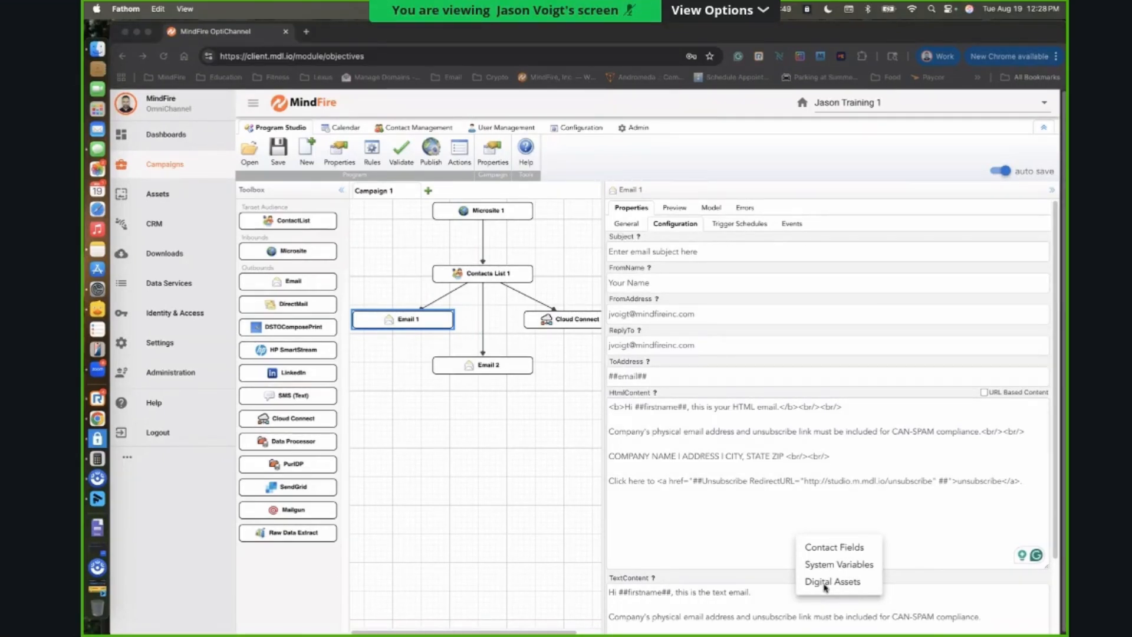
Set Email 1's HTML content to URL Based Content and activate its address field.
left_click(982, 397)
left_click(983, 393)
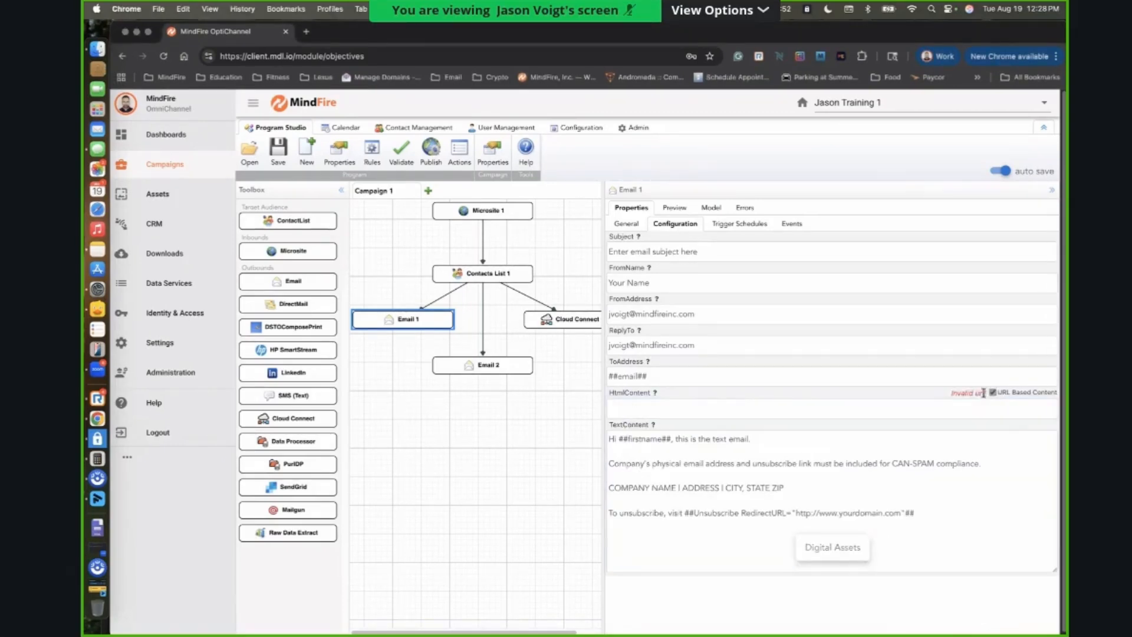
left_click(625, 409)
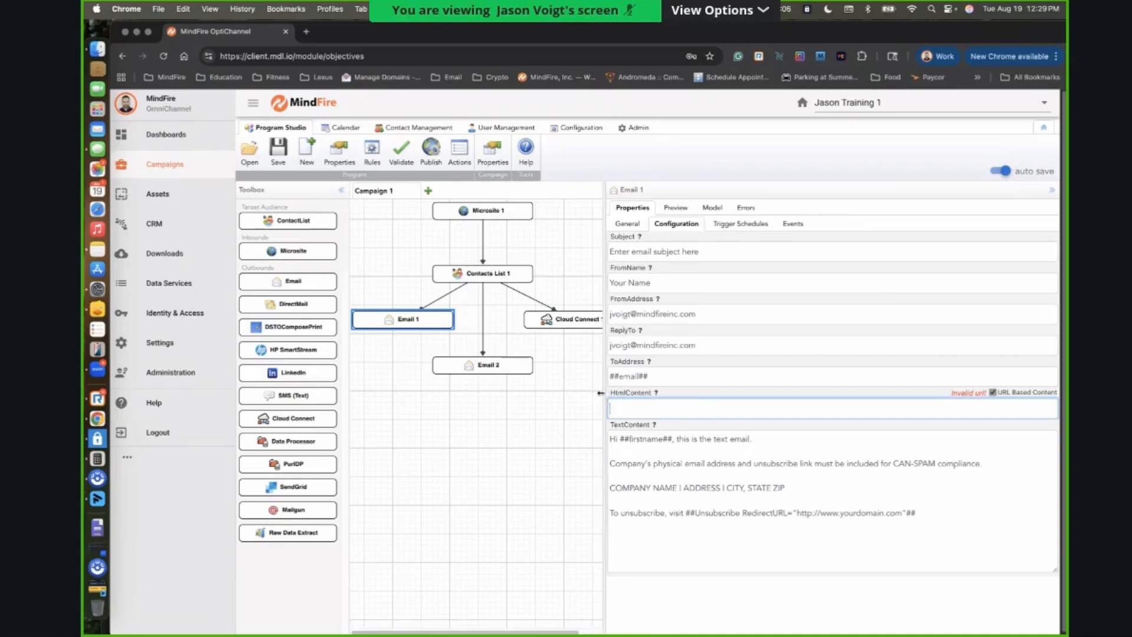
Widen the canvas again and open Microsite 1 to edit its pages.
left_click_drag(602, 395, 811, 406)
left_click(492, 211)
double_click(492, 211)
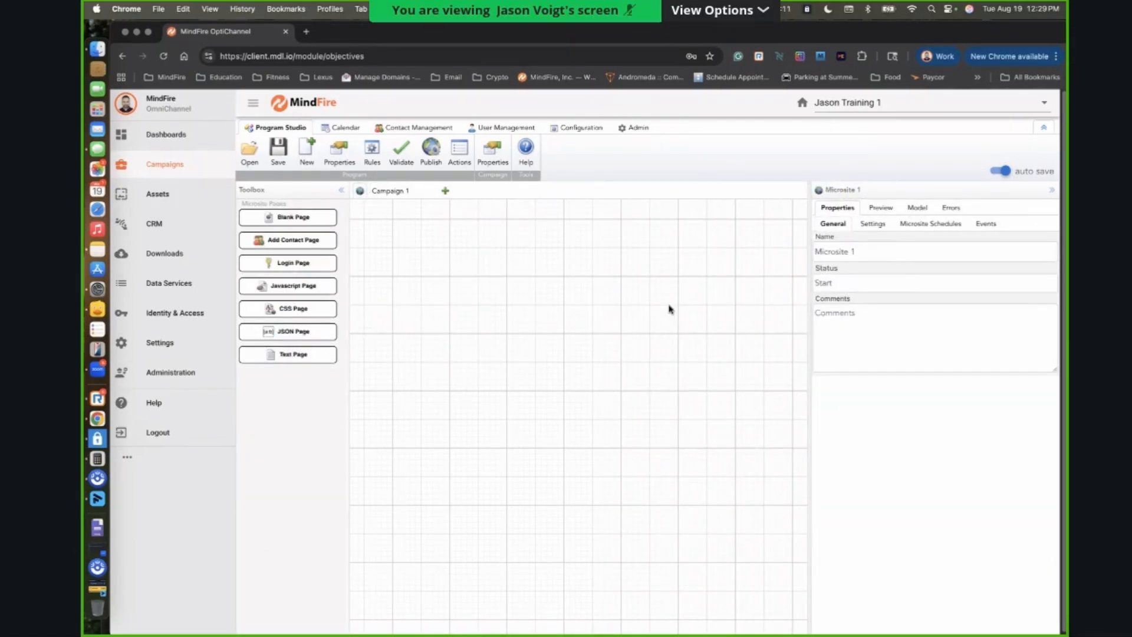
Add a Blank Page to the microsite with an Add Contact Page and a second Blank Page connected below it.
left_click_drag(293, 217, 413, 254)
left_click_drag(334, 241, 426, 302)
left_click(515, 274)
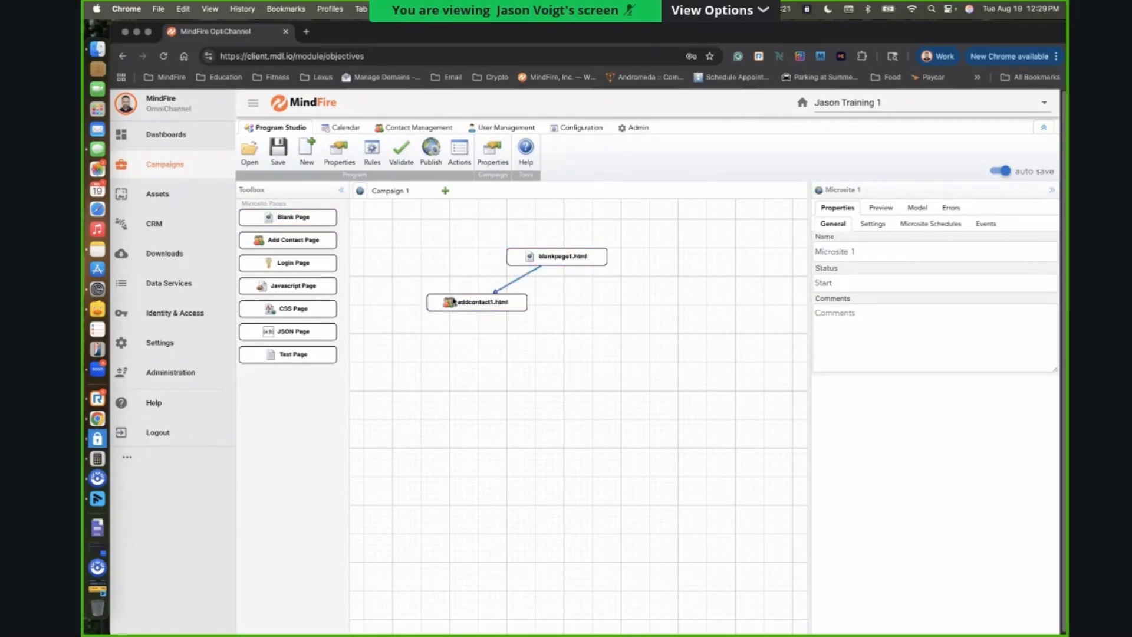
left_click_drag(266, 219, 587, 301)
left_click(586, 266)
left_click(587, 299)
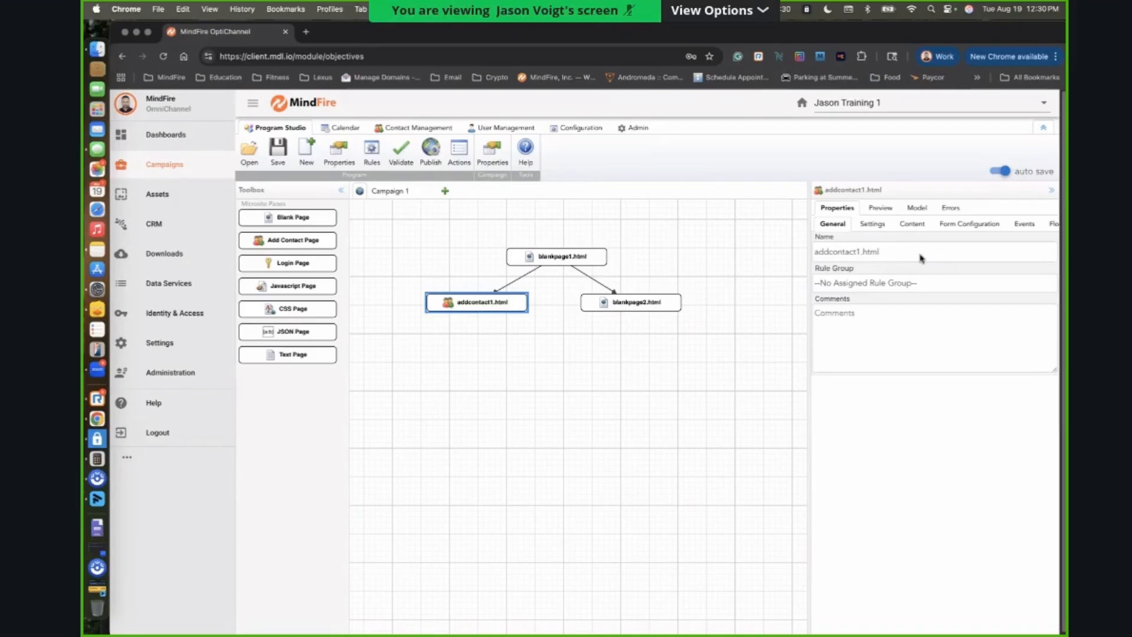
Open the content settings of addcontact1.html and list the contact fields that can be inserted into its HTML.
left_click(917, 224)
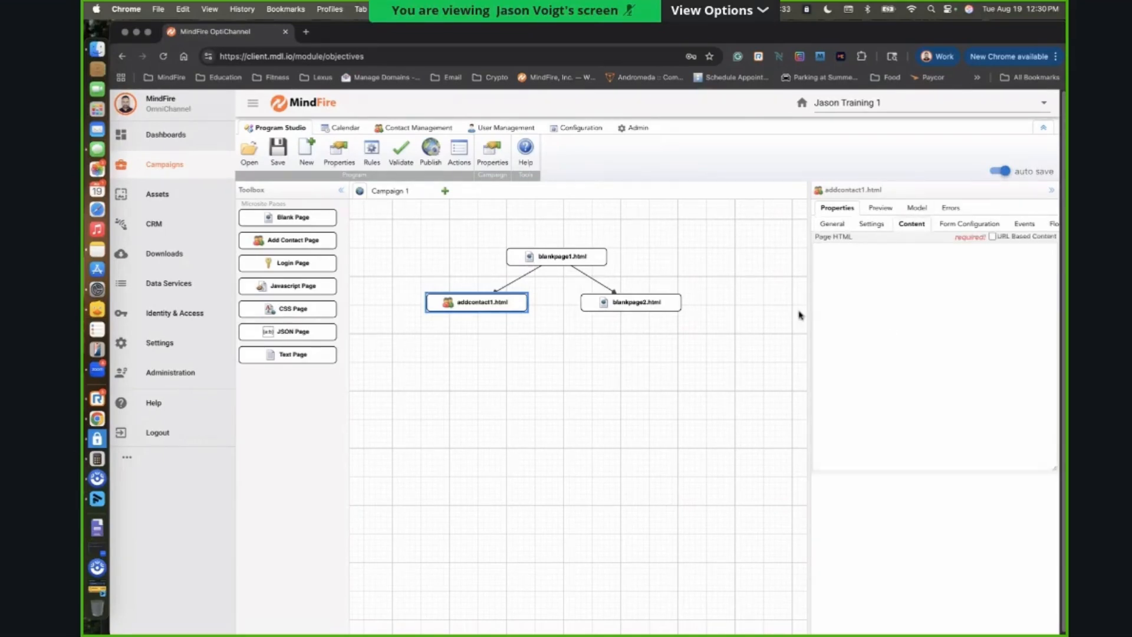
right_click(758, 326)
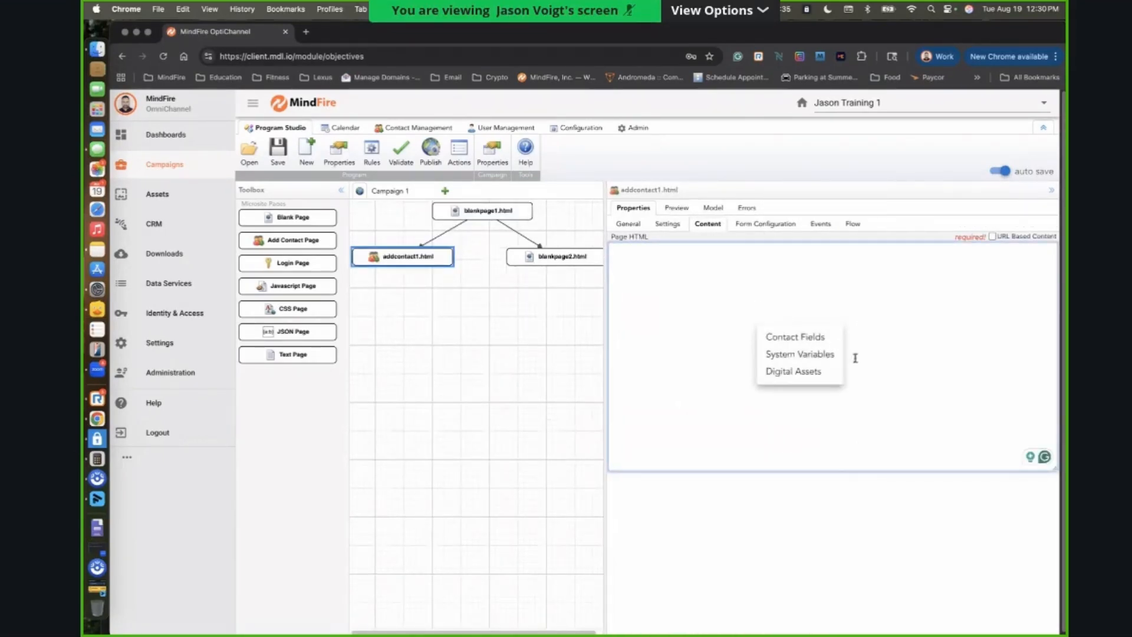
left_click(802, 345)
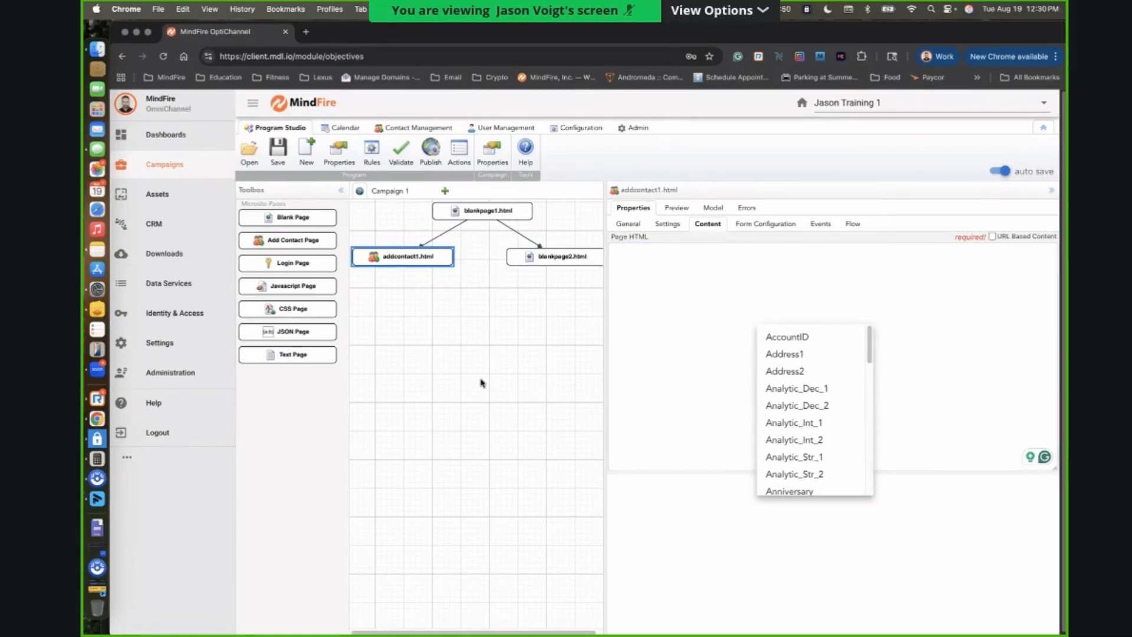
View the account's contact field list and return to the Campaign 1 workflow in Program Studio.
left_click(391, 129)
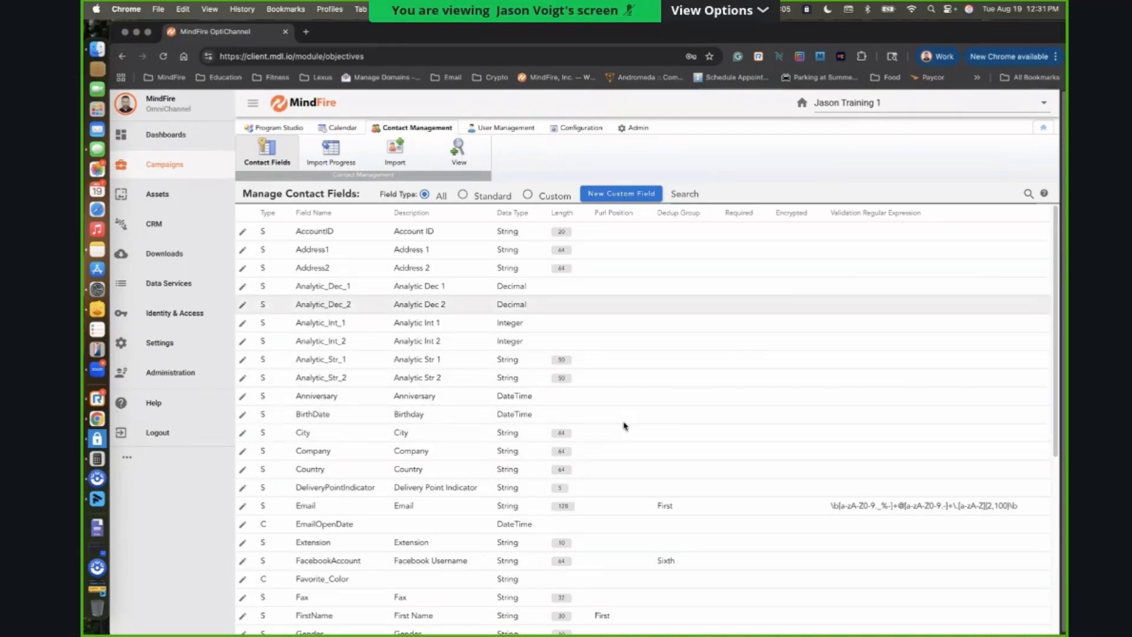
left_click(276, 127)
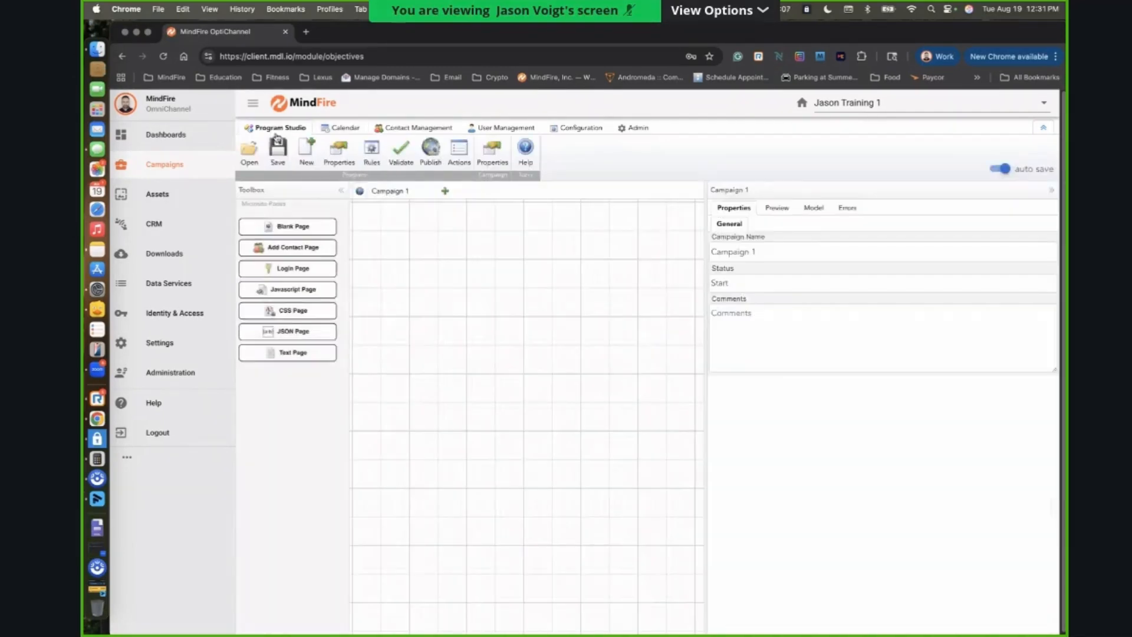
left_click(385, 193)
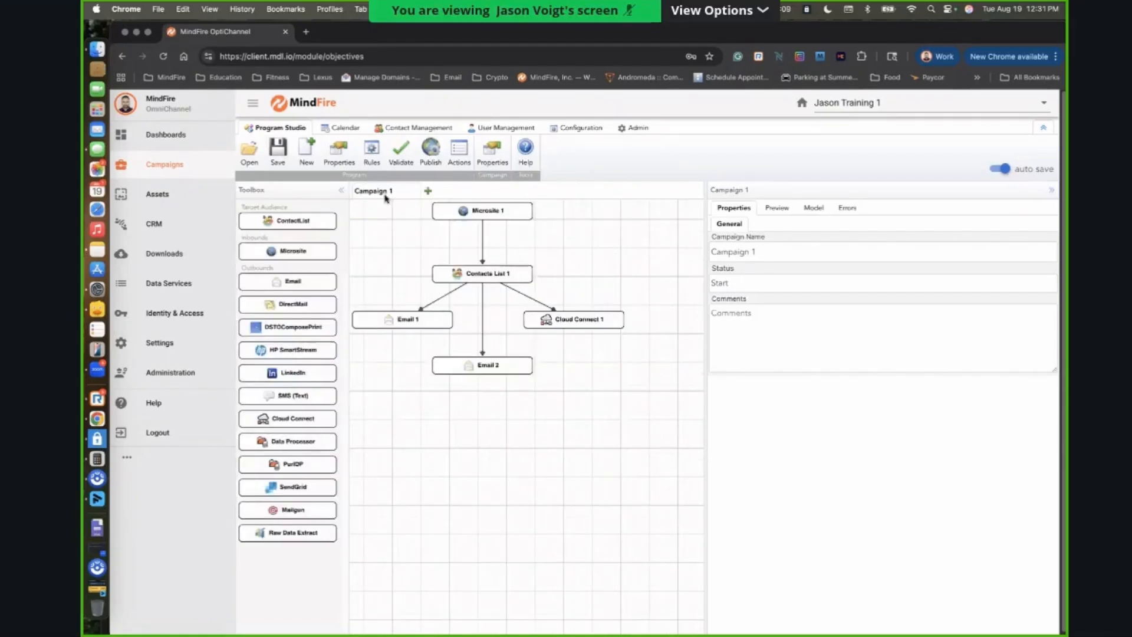
Open Email 1's configuration and list the system variables that can be inserted into its HTML content.
left_click(407, 323)
right_click(776, 459)
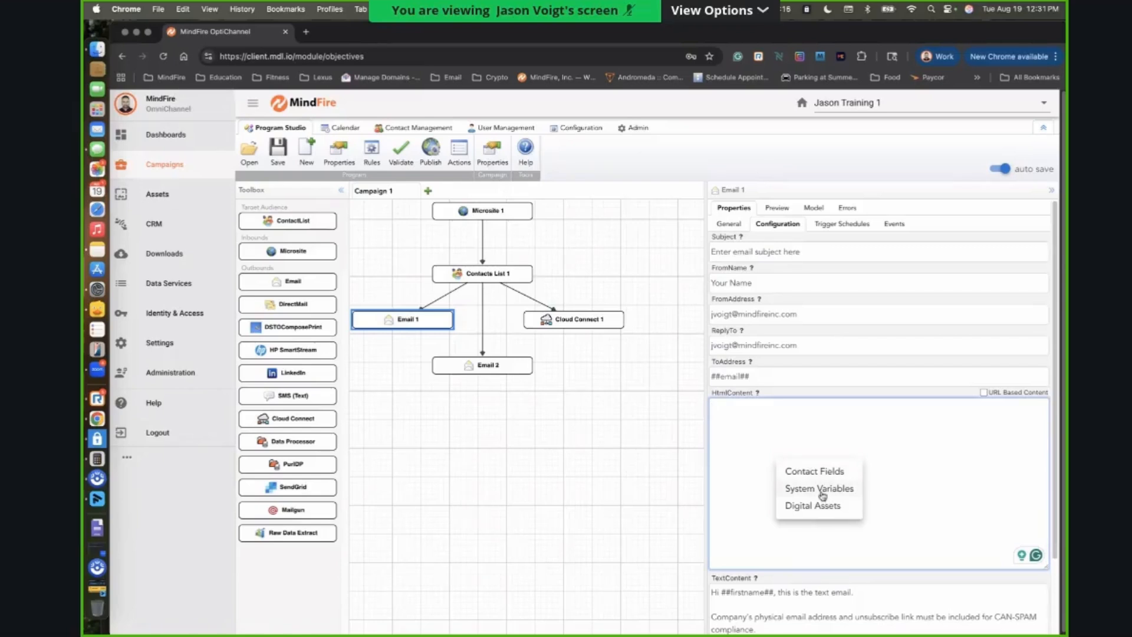
left_click(822, 489)
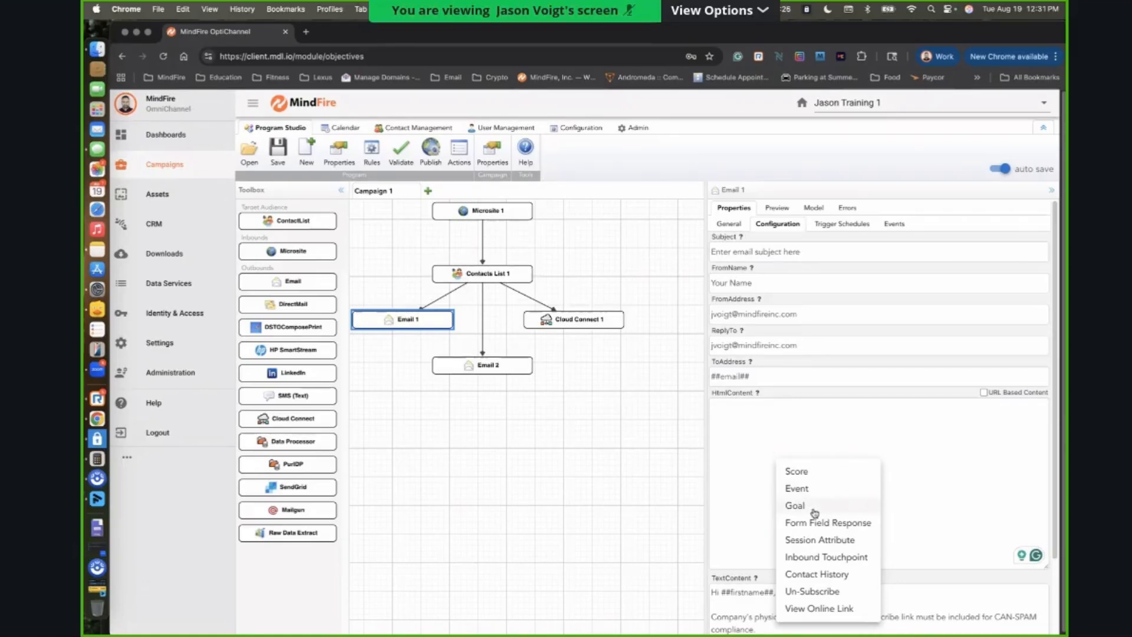
left_click(393, 322)
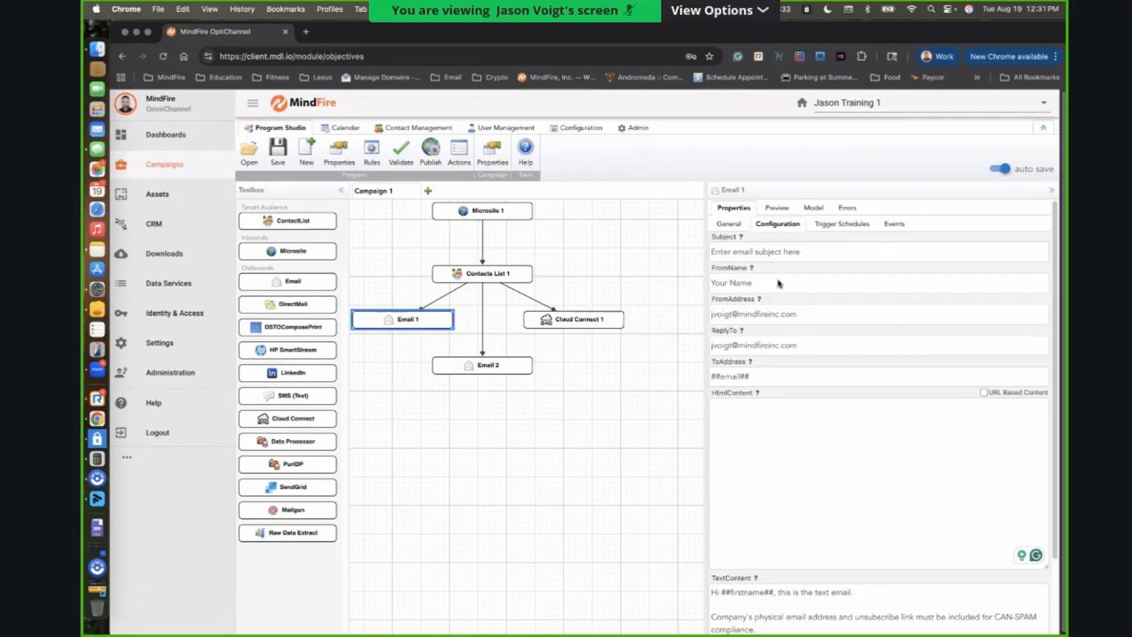
Give Email 1's "Contact opened Email" event a score of 5.
left_click(888, 223)
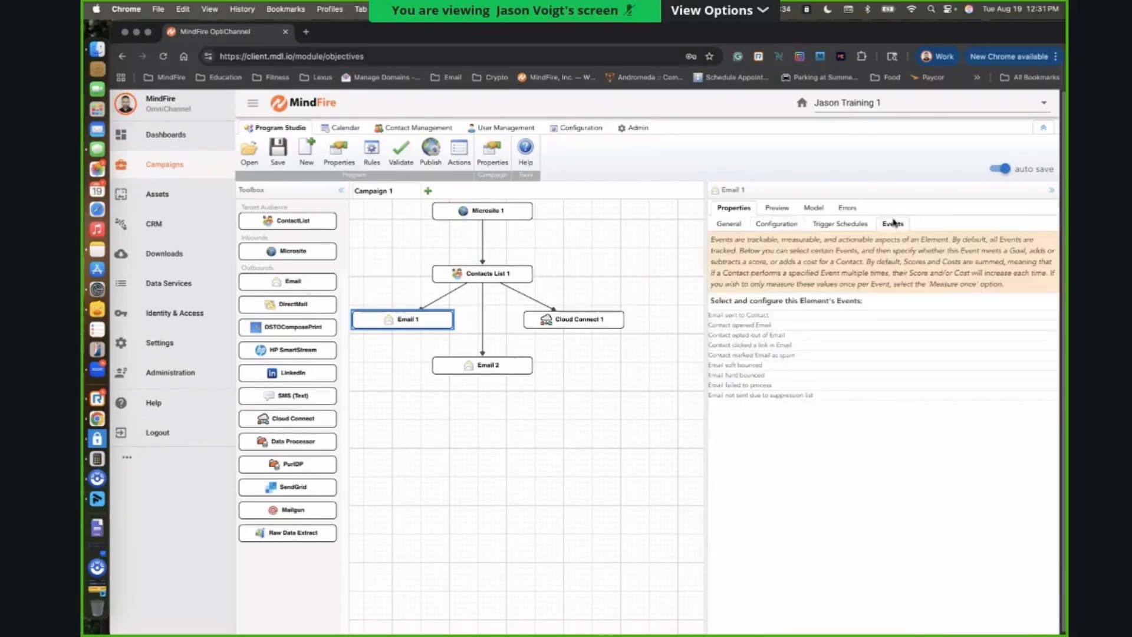
left_click(747, 326)
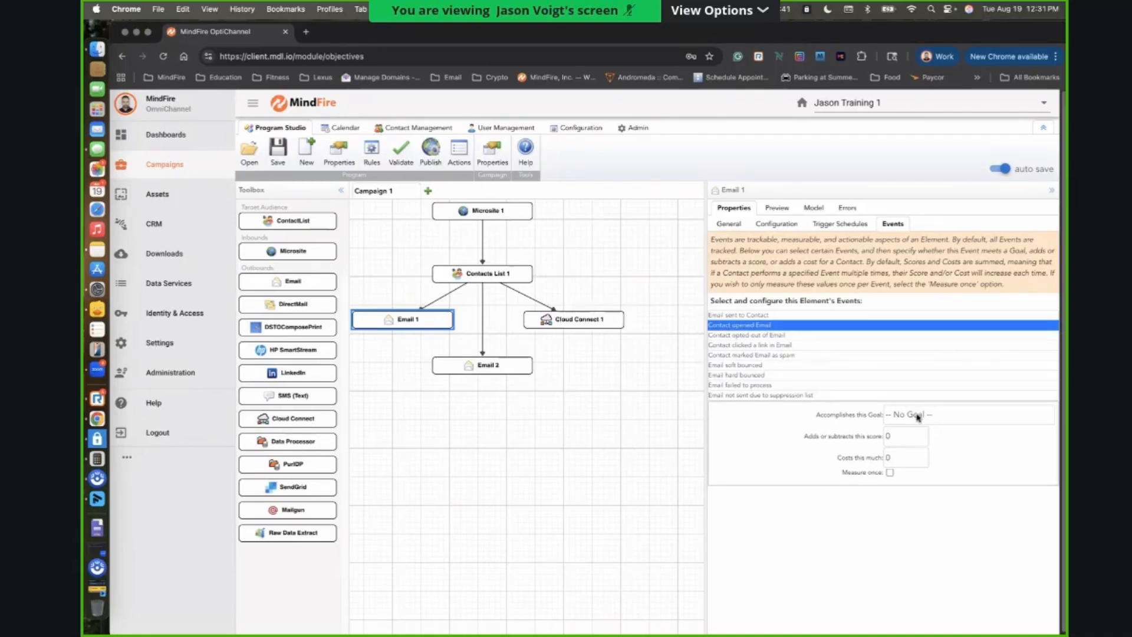
left_click(900, 437)
type("5")
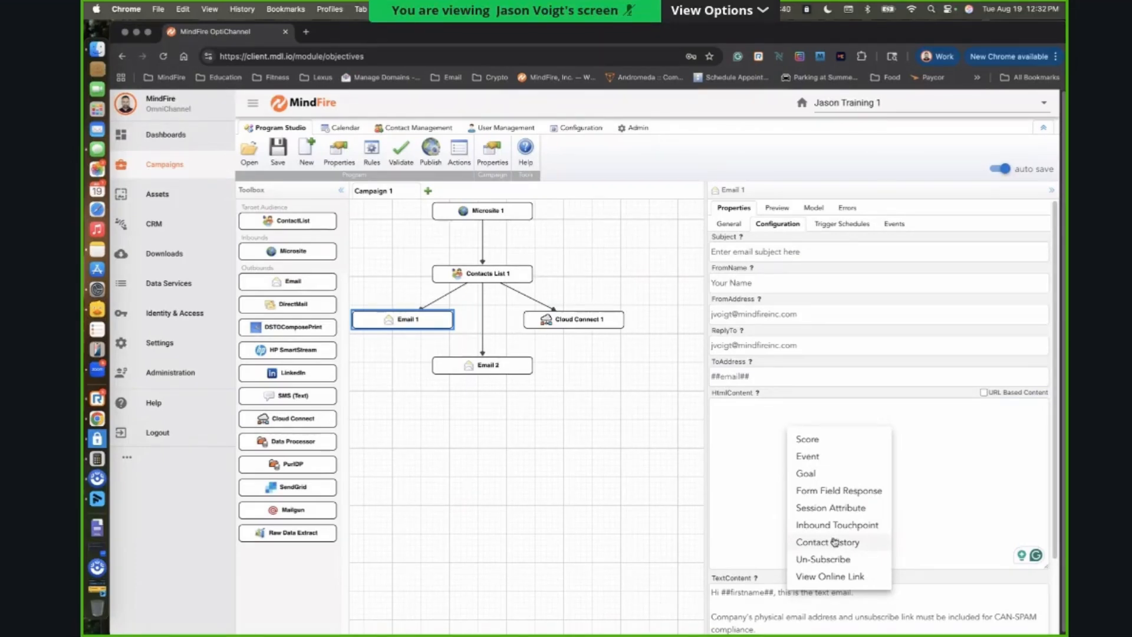
Insert a Goal system variable of type Count, dated 08/19/2025 to 08/19/2025, into Email 1's HTML content.
left_click(805, 473)
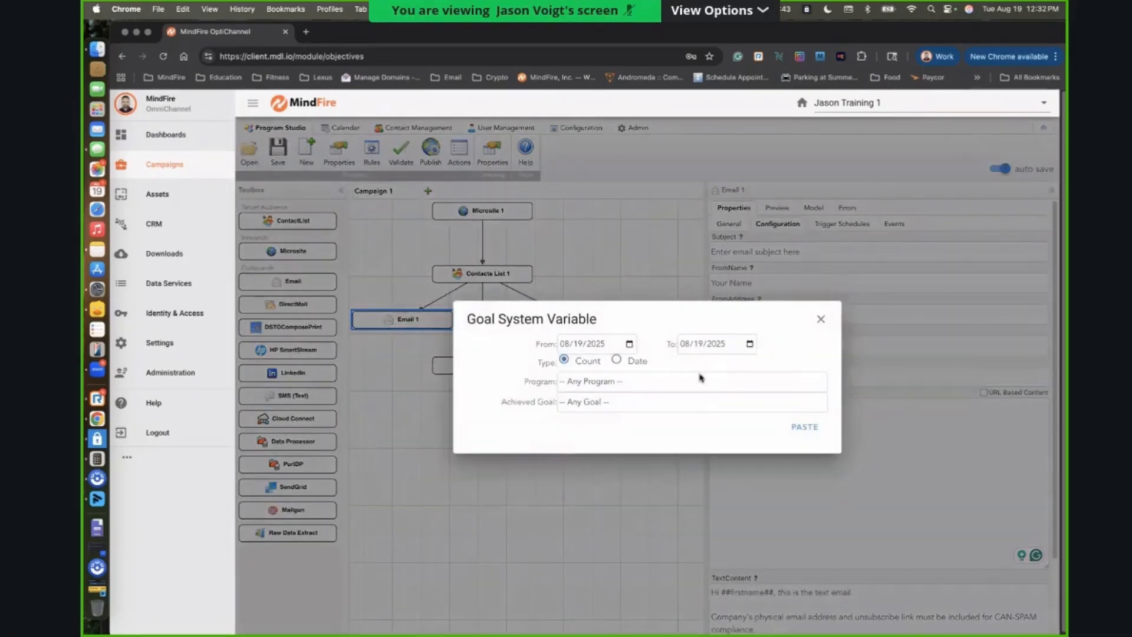
left_click(790, 422)
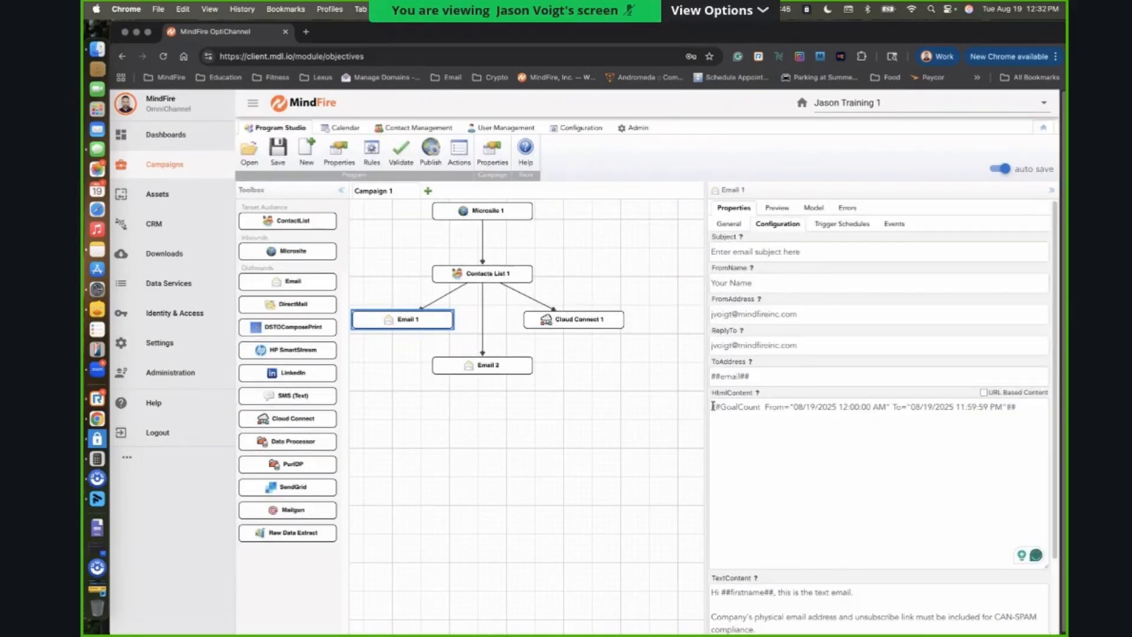
Replace the goal variable in Email 1's HTML content with the Address1 contact field.
left_click_drag(713, 406, 805, 411)
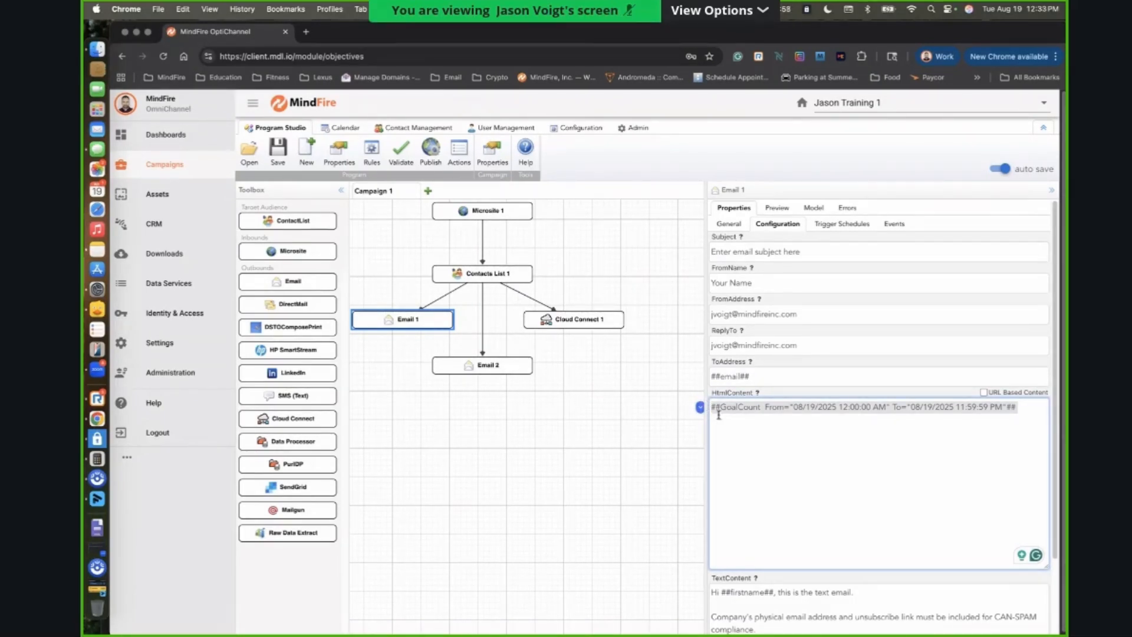
right_click(726, 452)
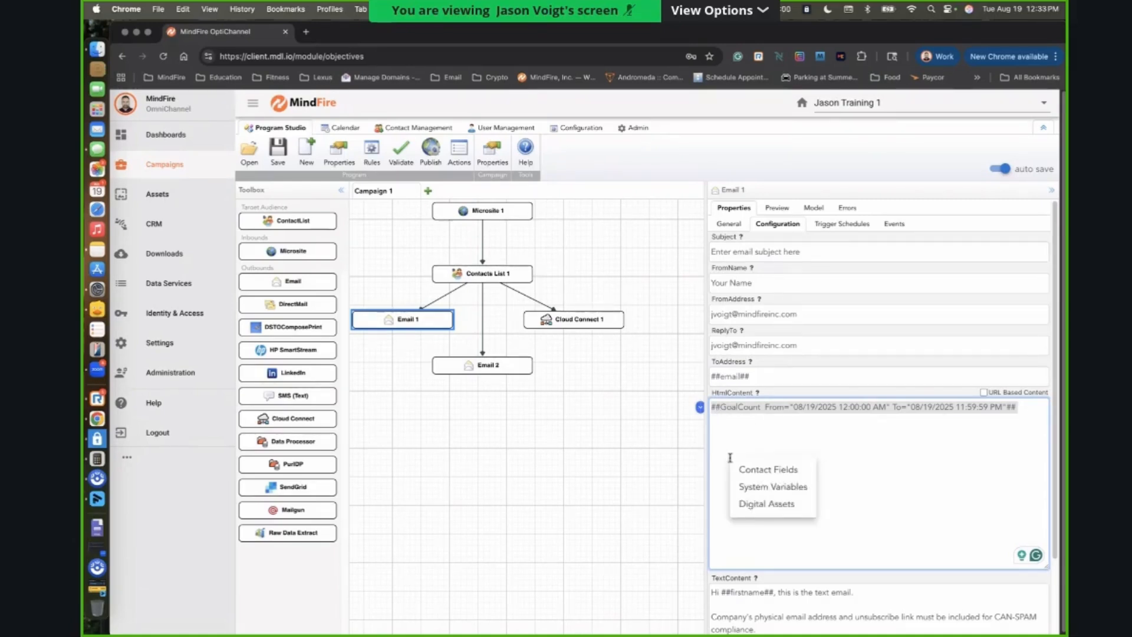
left_click(790, 467)
left_click(757, 486)
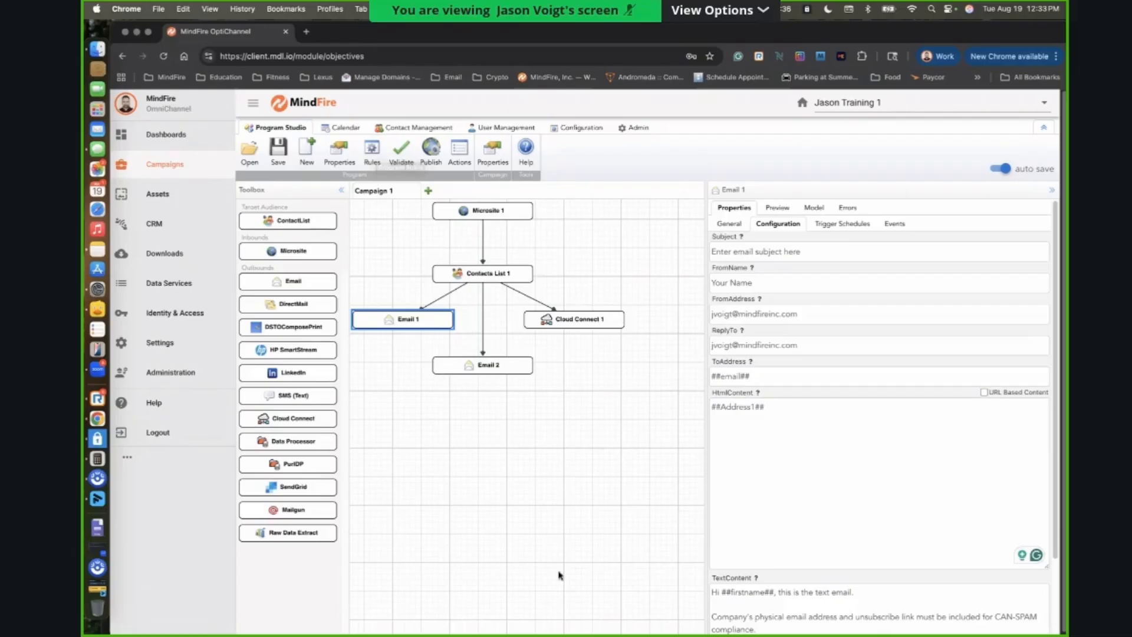
Add a rule group to the program's rules and open it for editing.
left_click(373, 158)
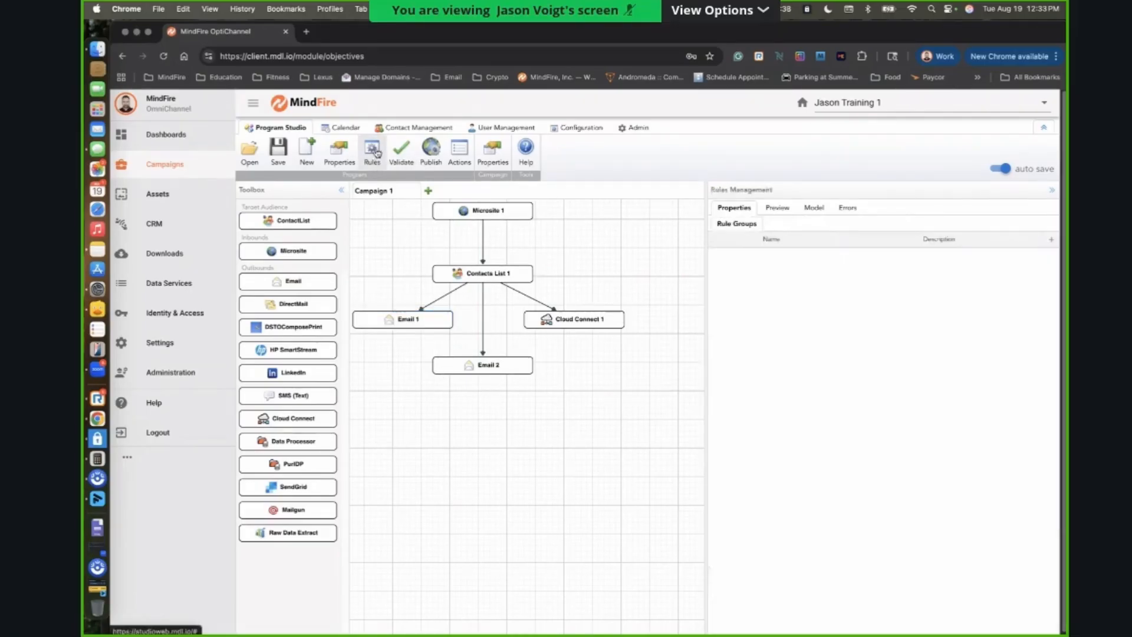
left_click(705, 378)
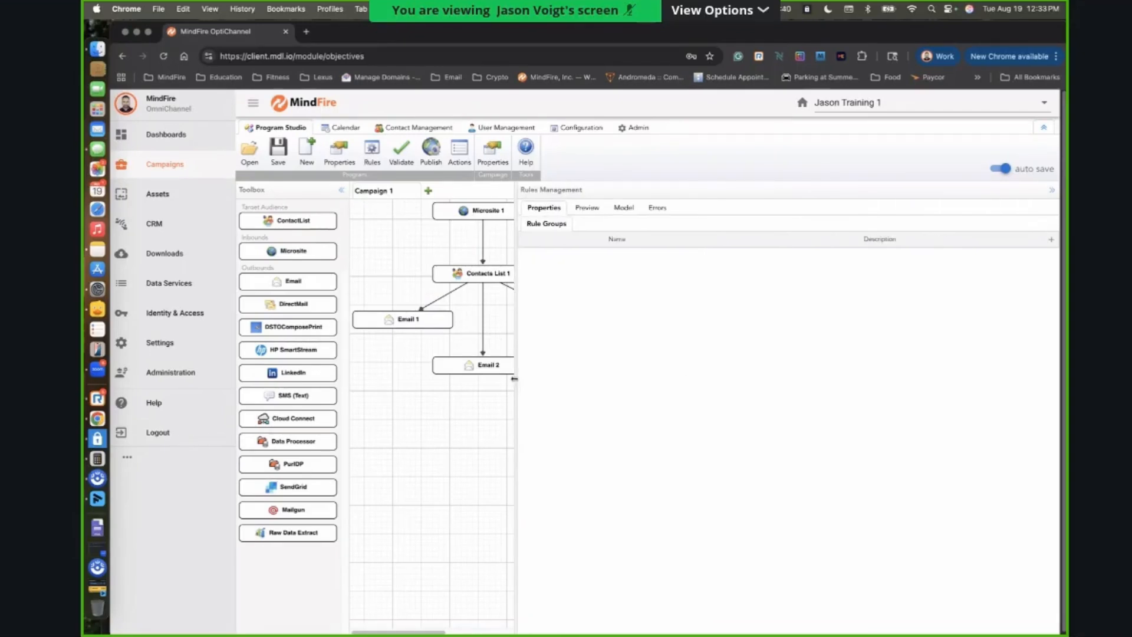
left_click(1051, 245)
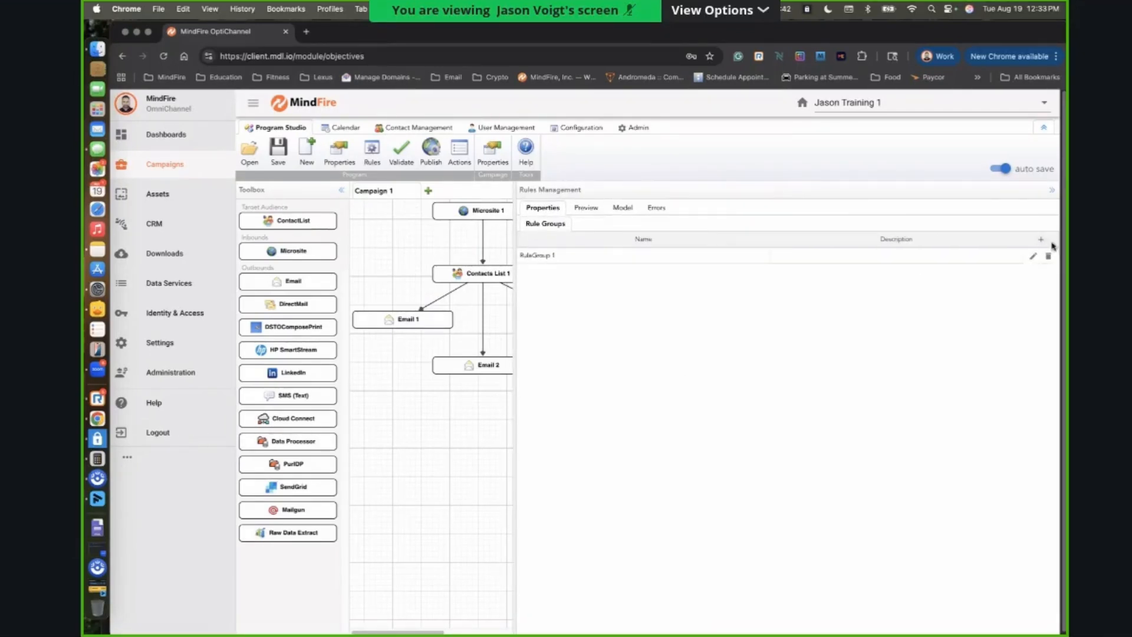
left_click(680, 254)
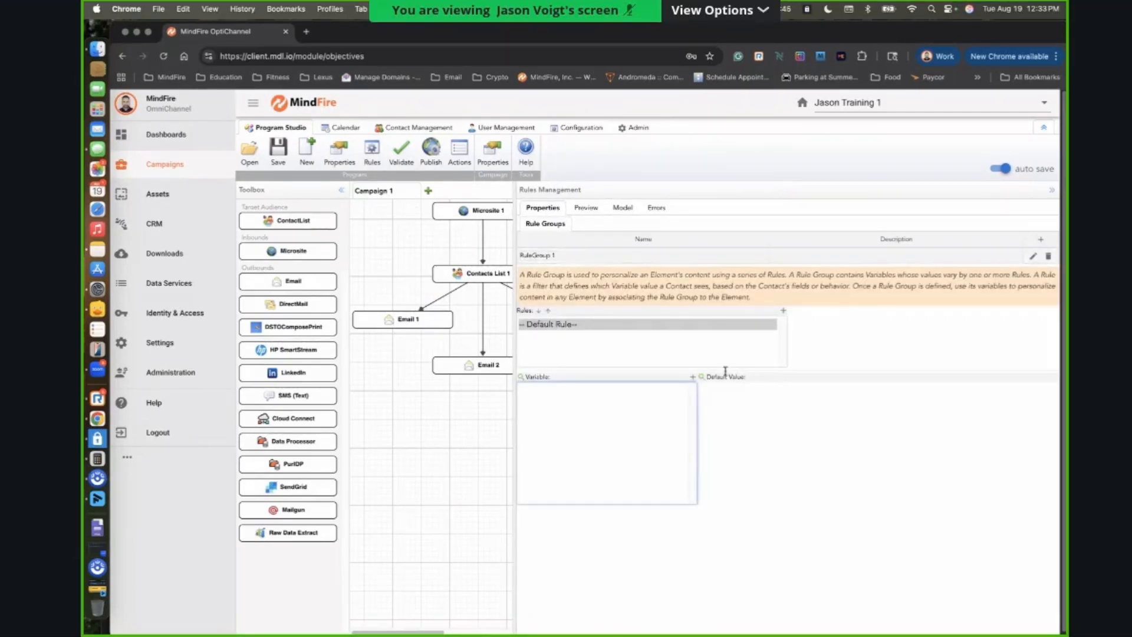
Add a variable named Video to the rule group and start an additional rule beside the default one.
left_click(693, 376)
left_click(639, 392)
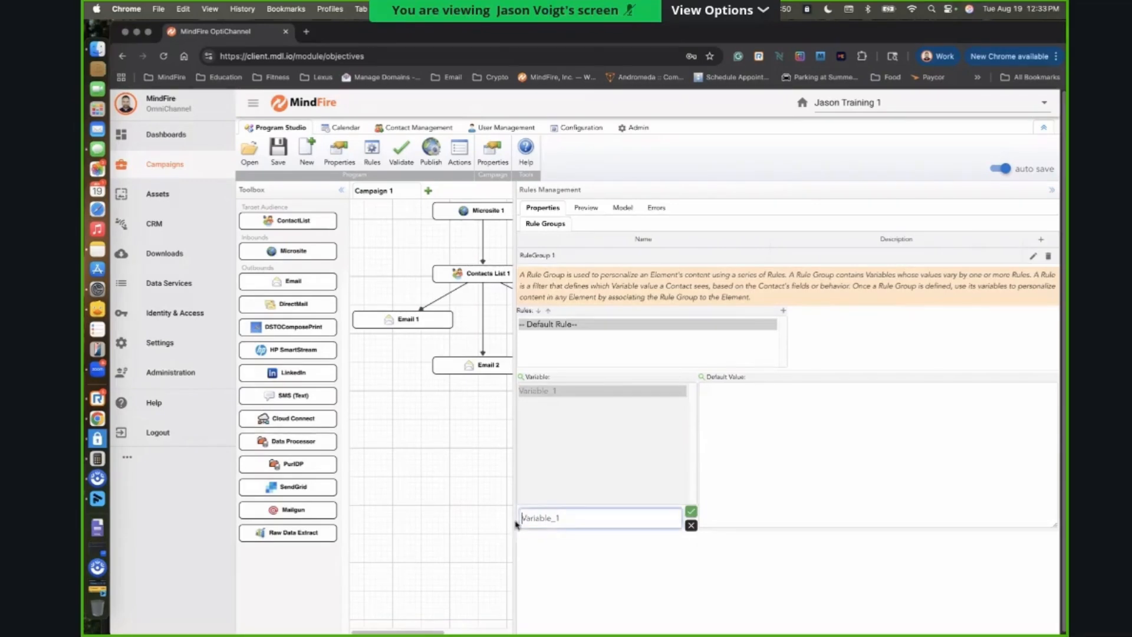
double_click(554, 514)
type("Video")
left_click(776, 468)
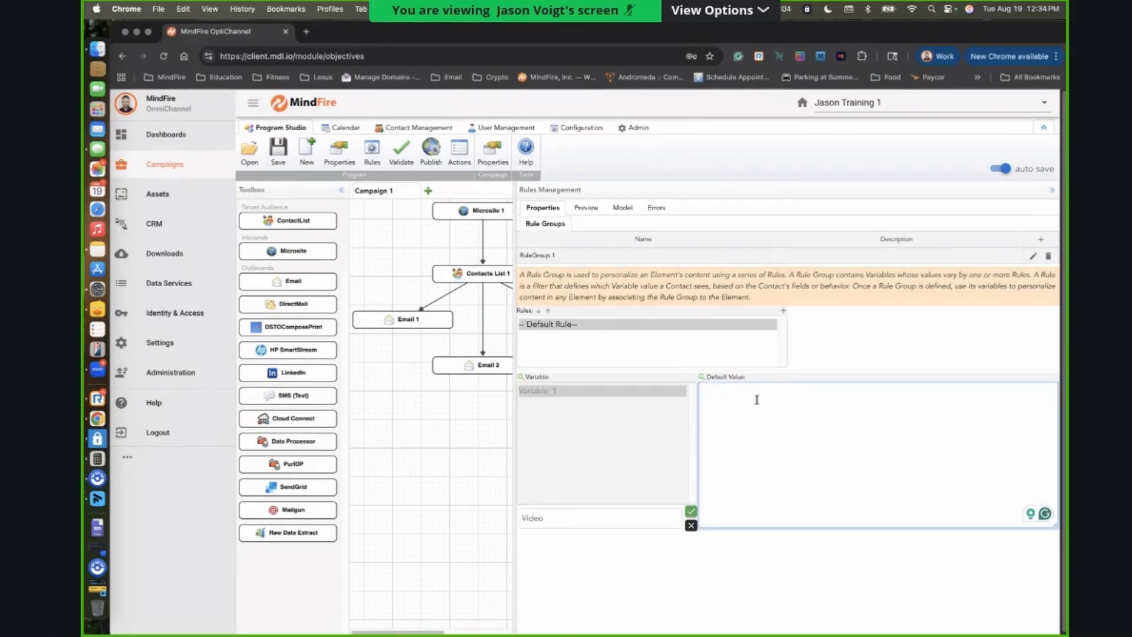
left_click(783, 310)
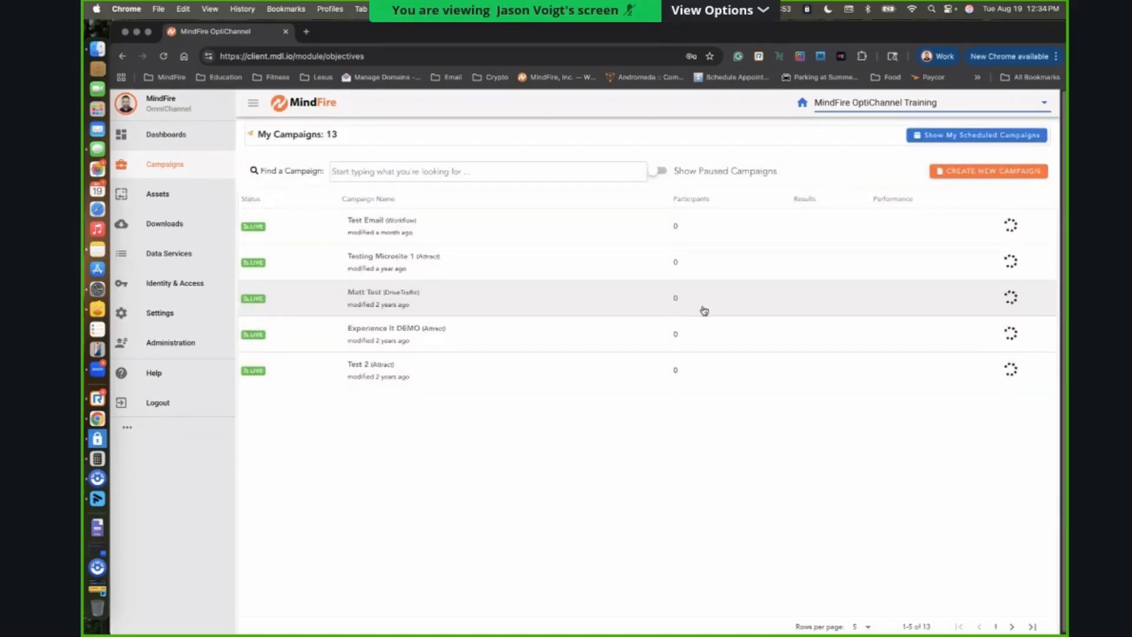
Create a new campaign from the Attract+ objective and name it Demo #1.
left_click(988, 171)
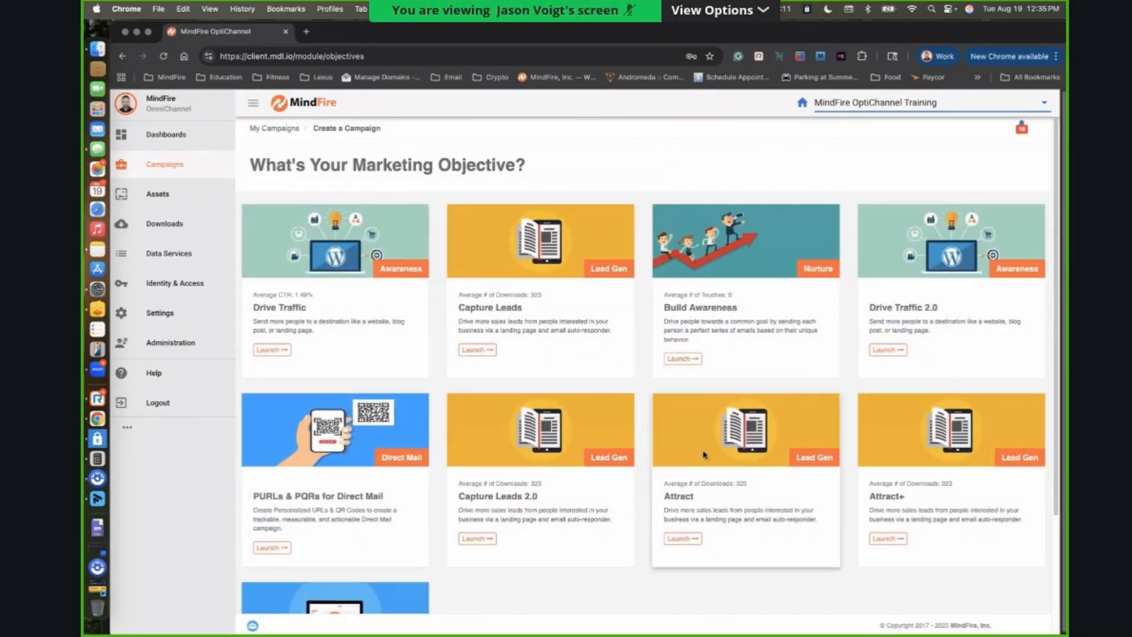
left_click(888, 537)
type("Demo")
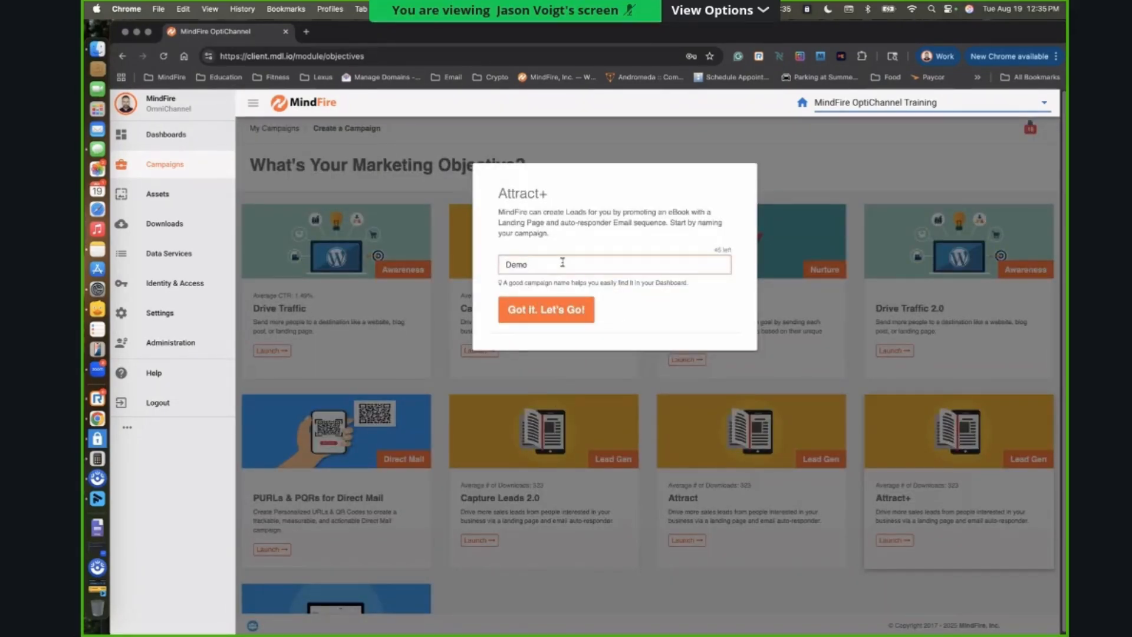
key("Return")
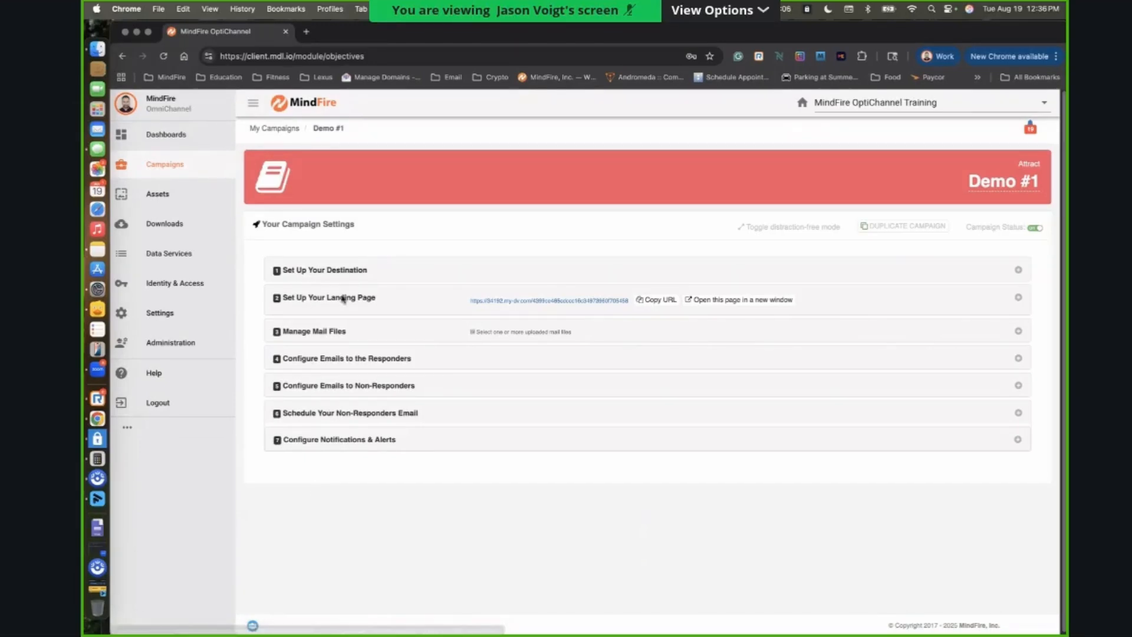
Review the campaign's destination settings, its landing page's welcome page, and the forms offered for the survey page.
left_click(330, 271)
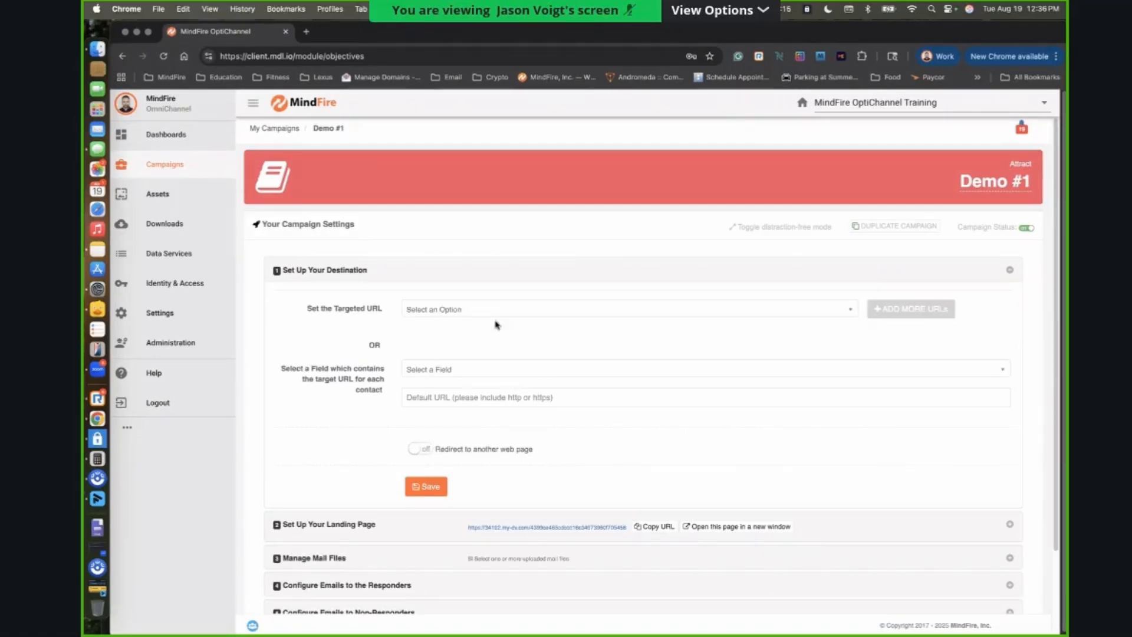
scroll(361, 475, "down", 3)
left_click(333, 435)
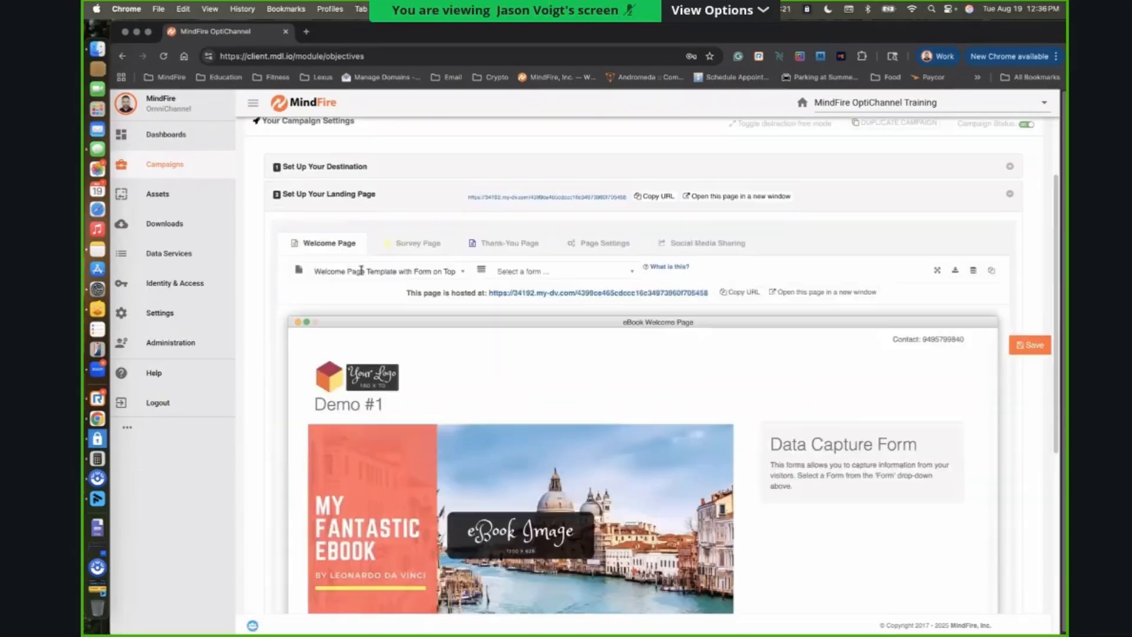
left_click(407, 247)
left_click(420, 245)
left_click(561, 272)
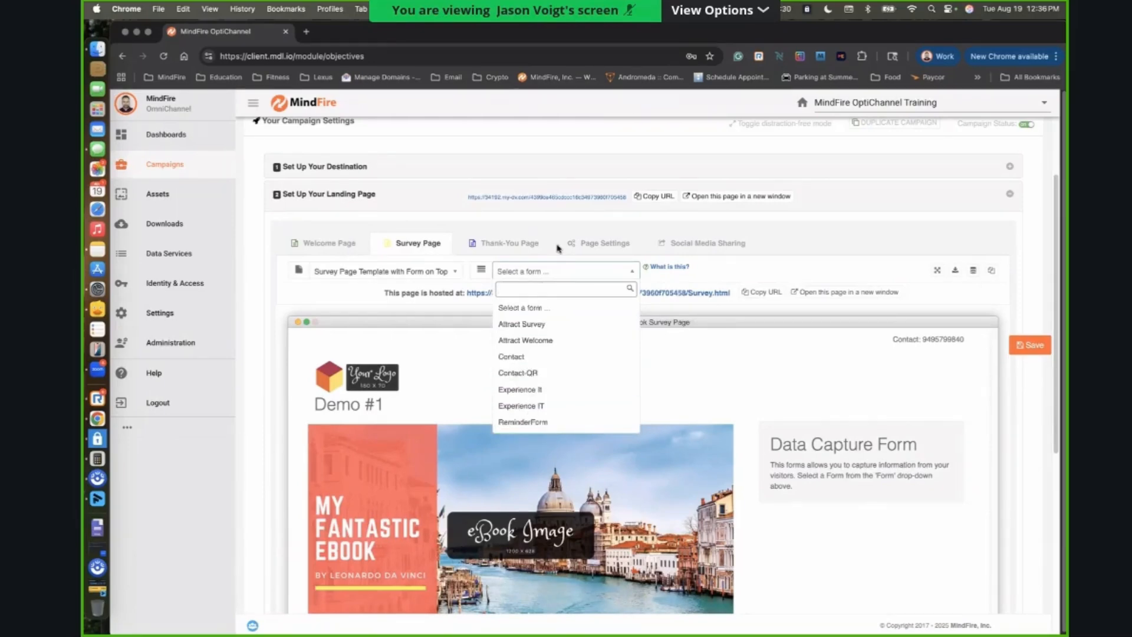
Switch on Zapier in the landing page's page settings and dismiss the contact field selection.
left_click(586, 244)
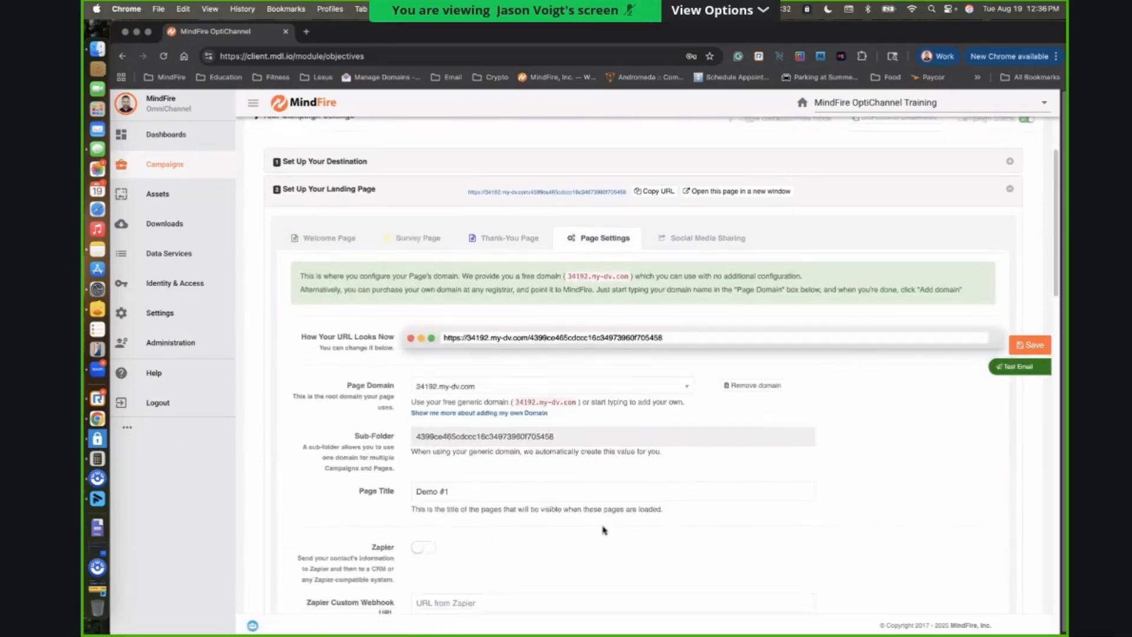
scroll(429, 361, "down", 5)
left_click(423, 347)
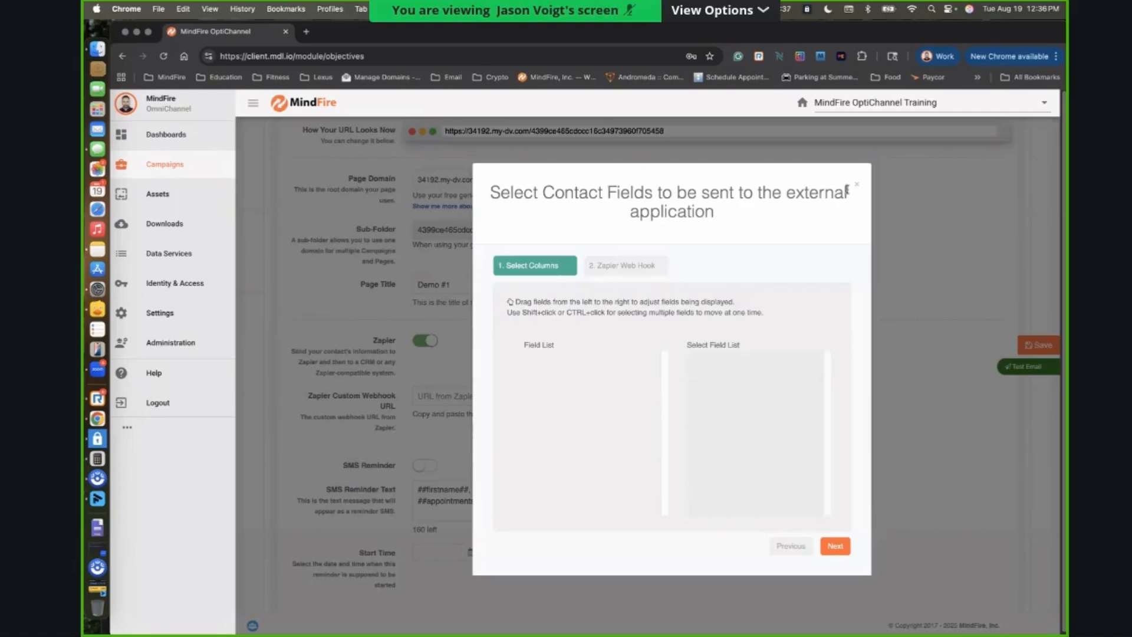
left_click(857, 184)
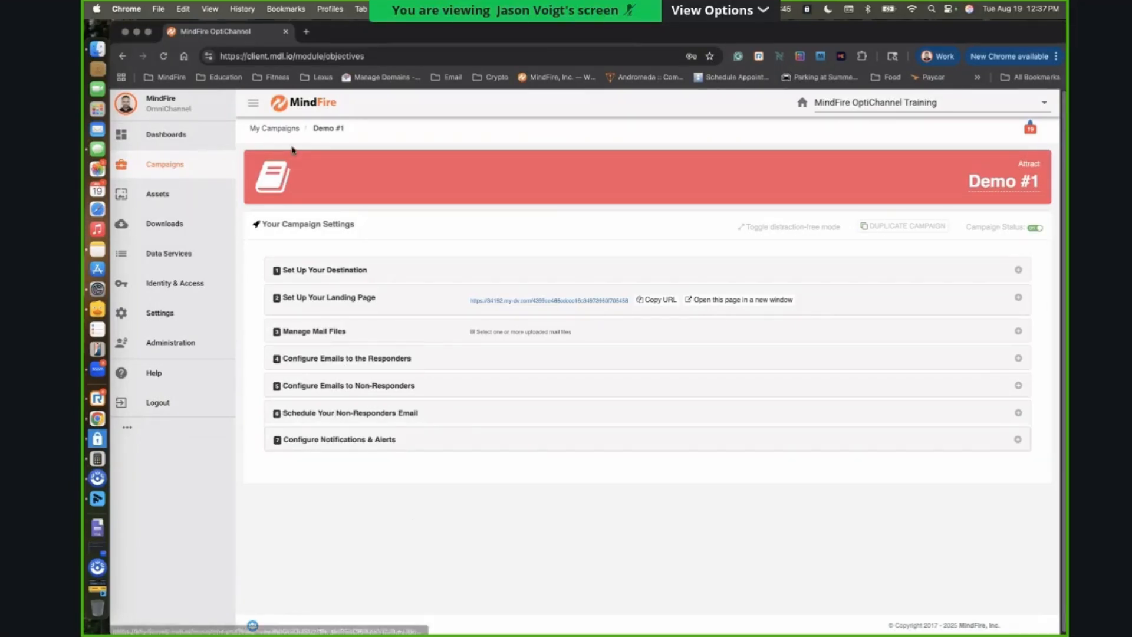
Leave the Demo #1 campaign and discard its unsaved changes.
left_click(276, 116)
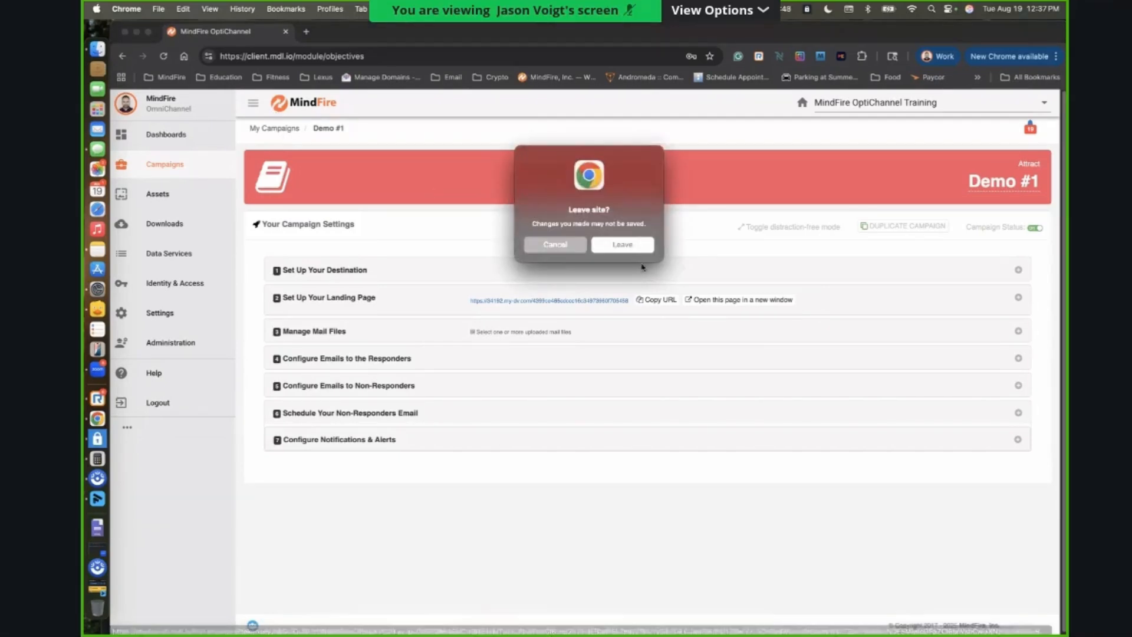
left_click(626, 246)
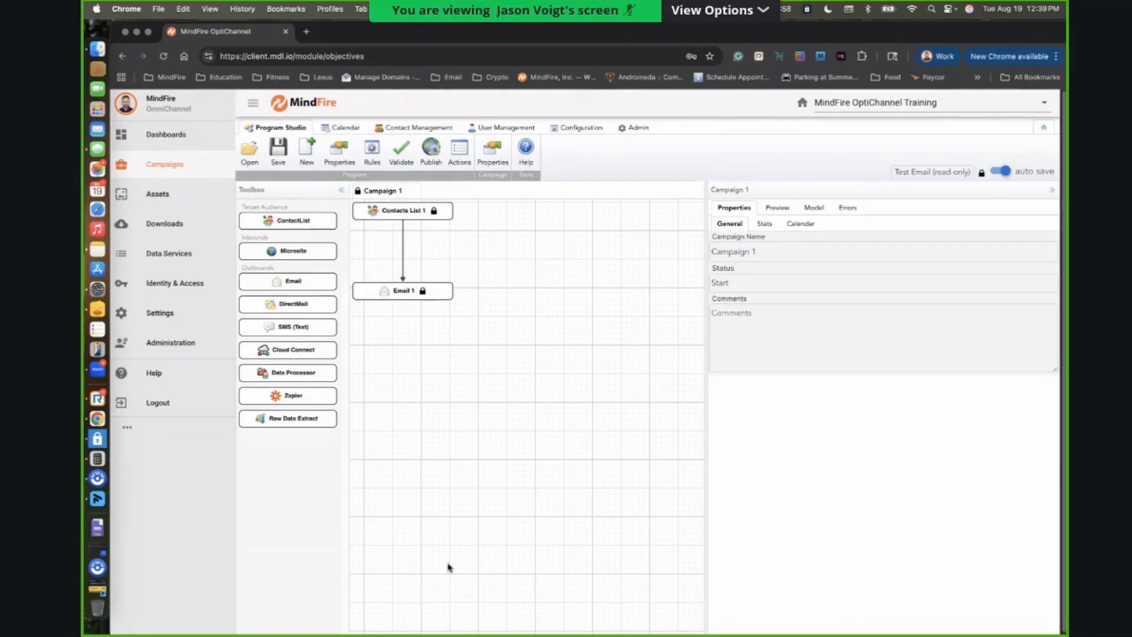
Open the imports list in Data Services and begin a new import.
left_click(166, 255)
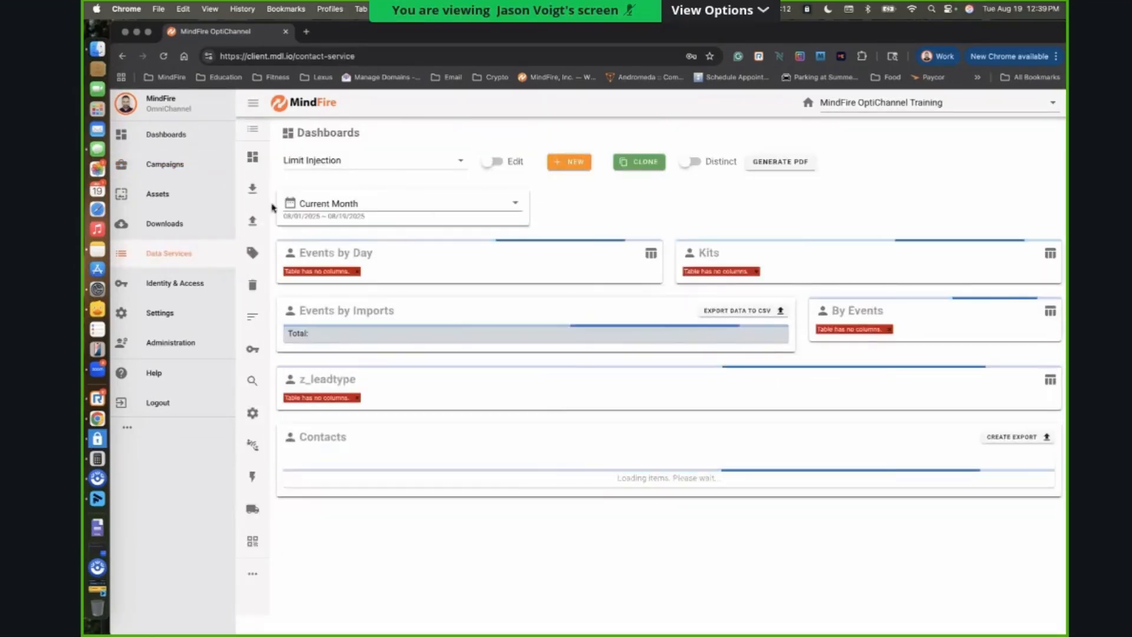
left_click(253, 189)
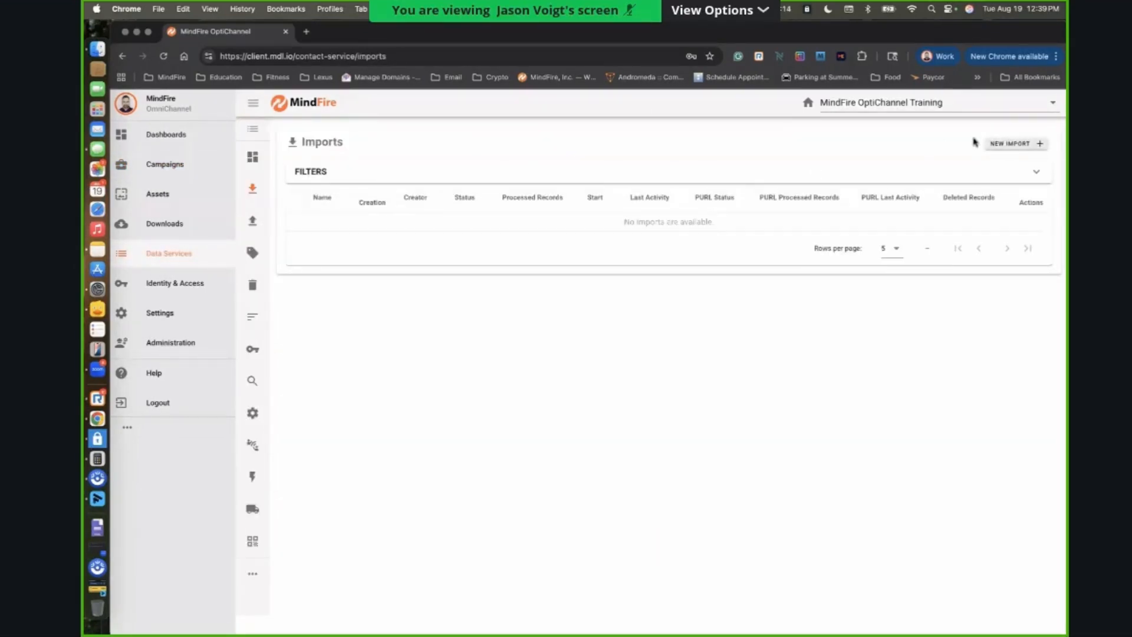
left_click(1013, 143)
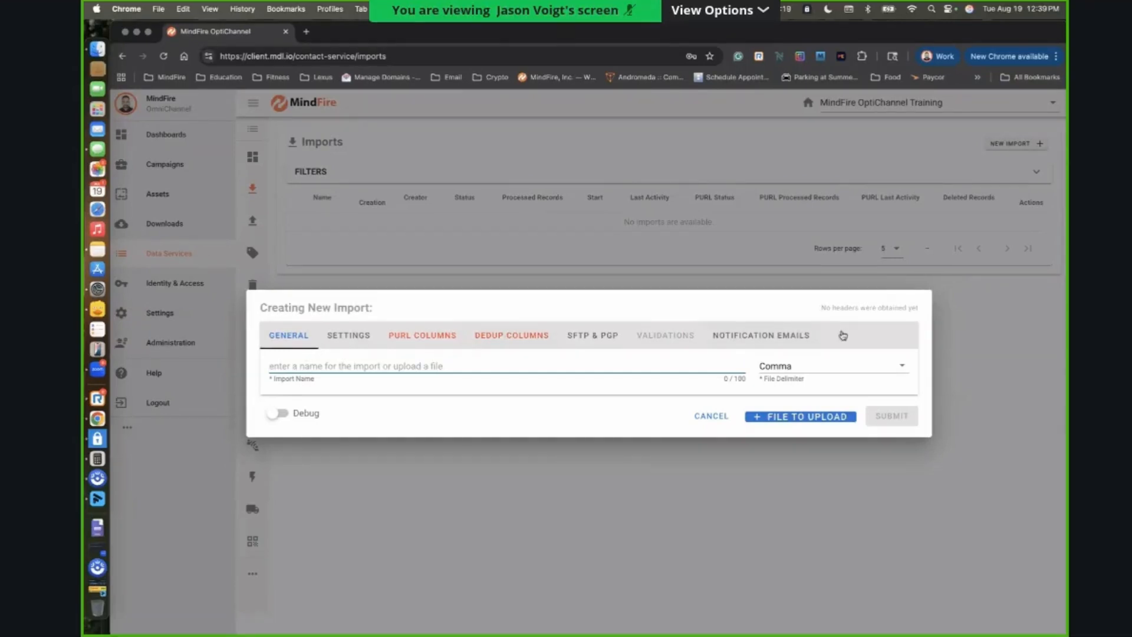
Examine the new import's general settings, dedup columns and PURL columns.
left_click(360, 336)
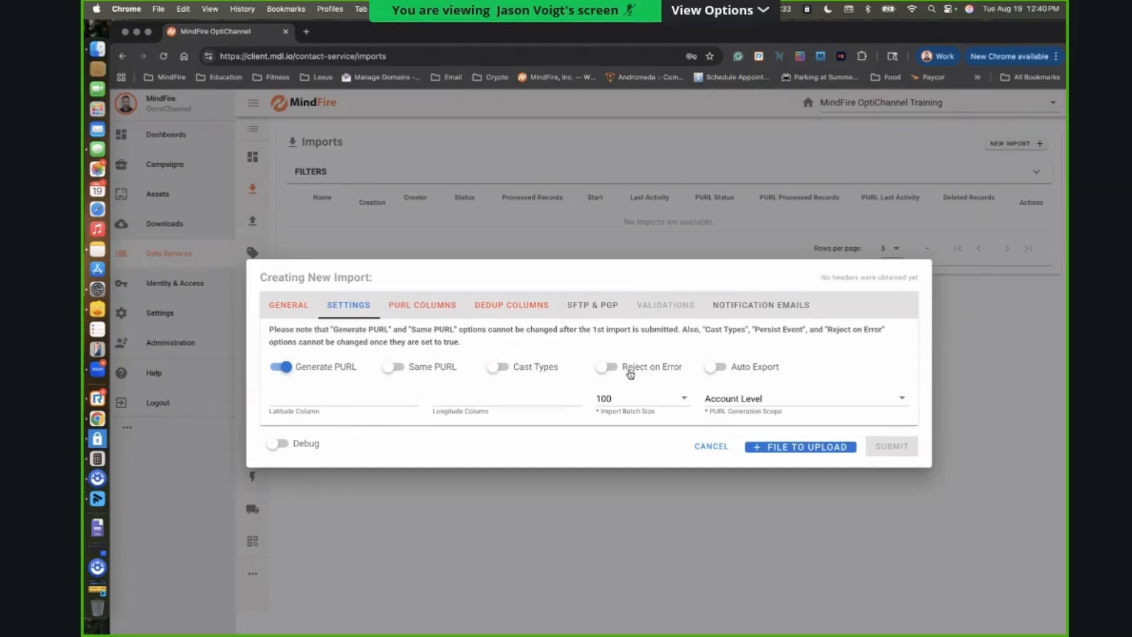
left_click(511, 305)
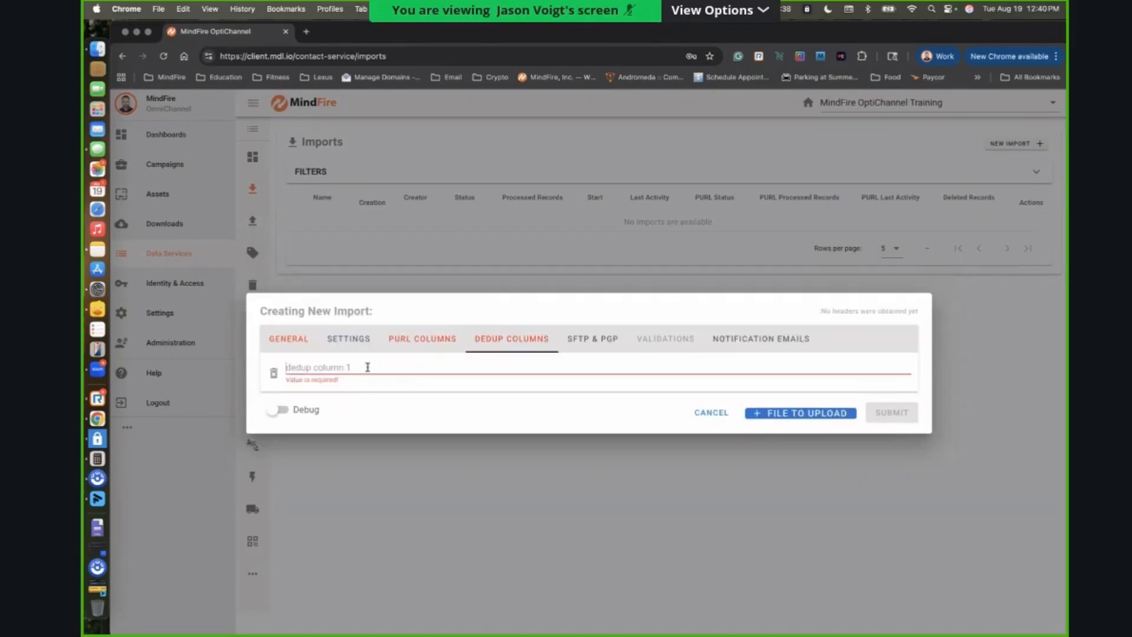
left_click(372, 367)
left_click(437, 339)
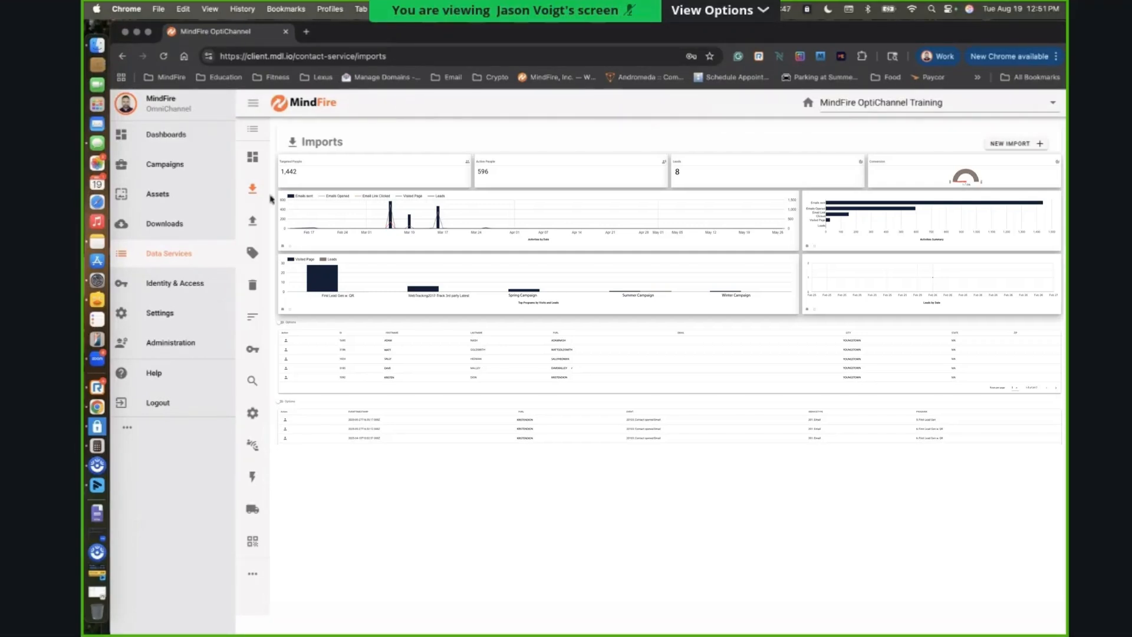
View the Data Services dashboards and return to the campaigns area.
left_click(263, 156)
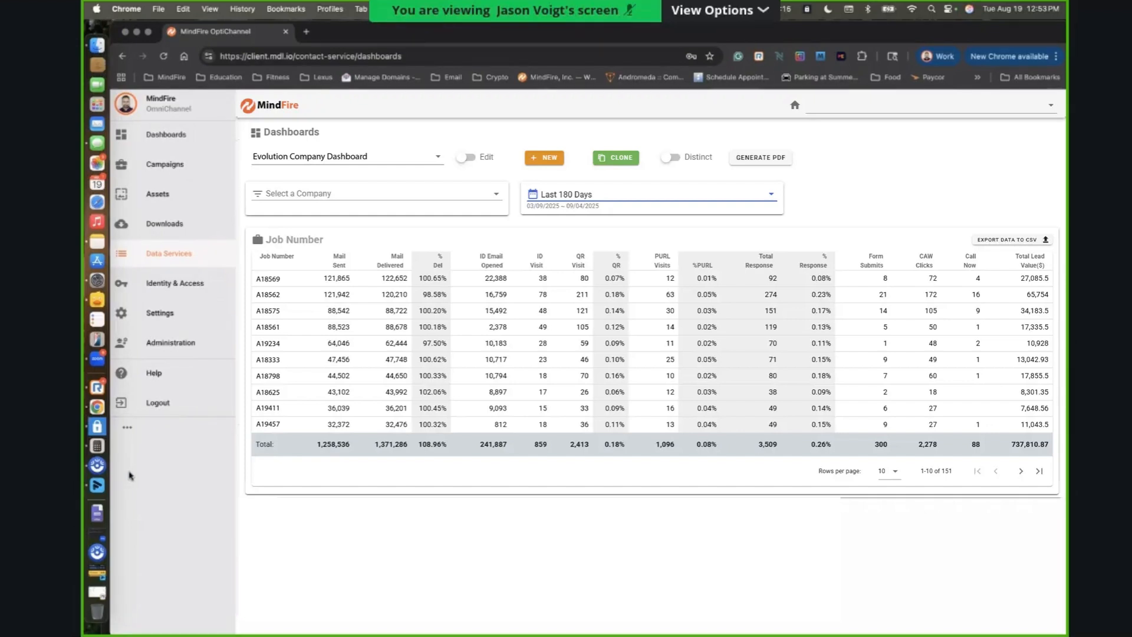
left_click(165, 164)
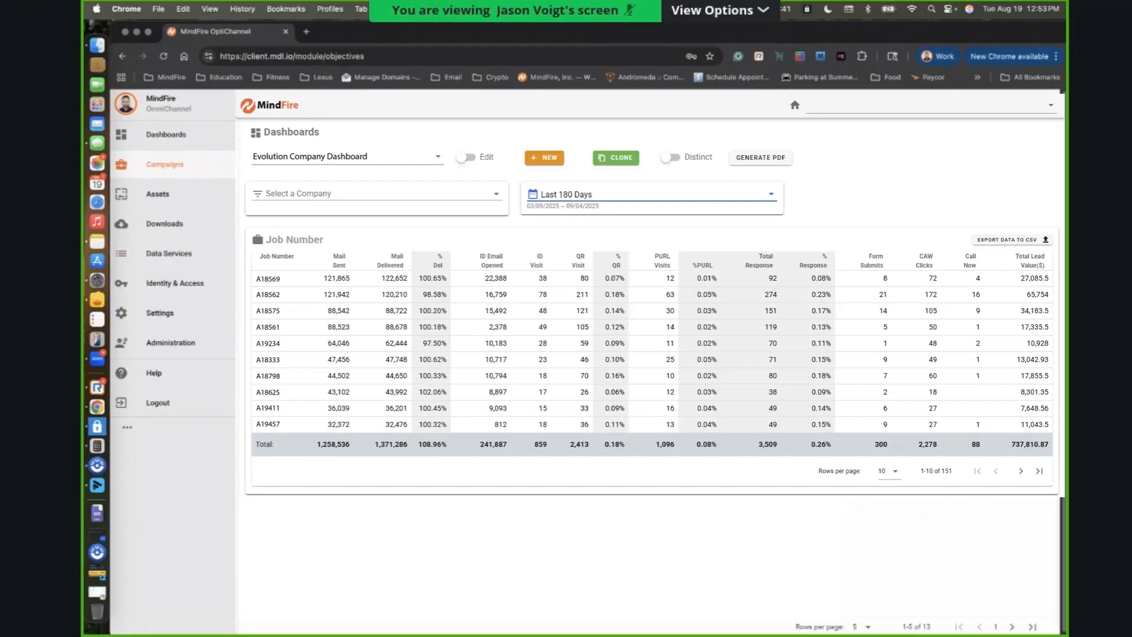